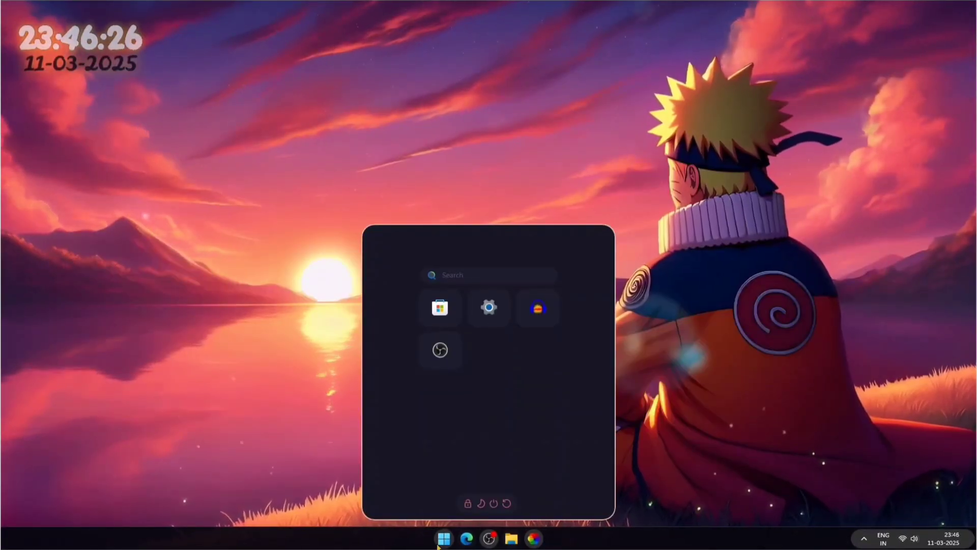
type("fil")
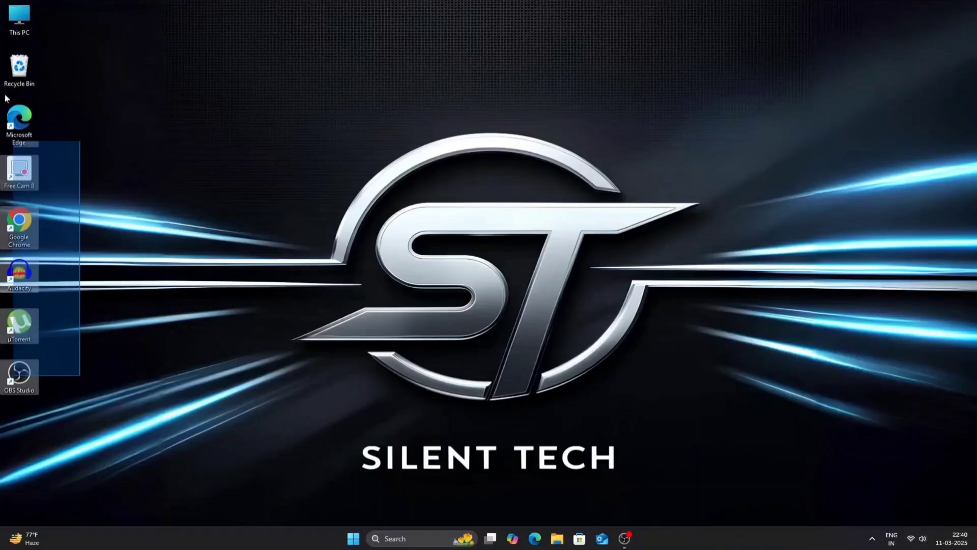
Turn off Show desktop icons so only the Silent Tech wallpaper remains
right_click(647, 207)
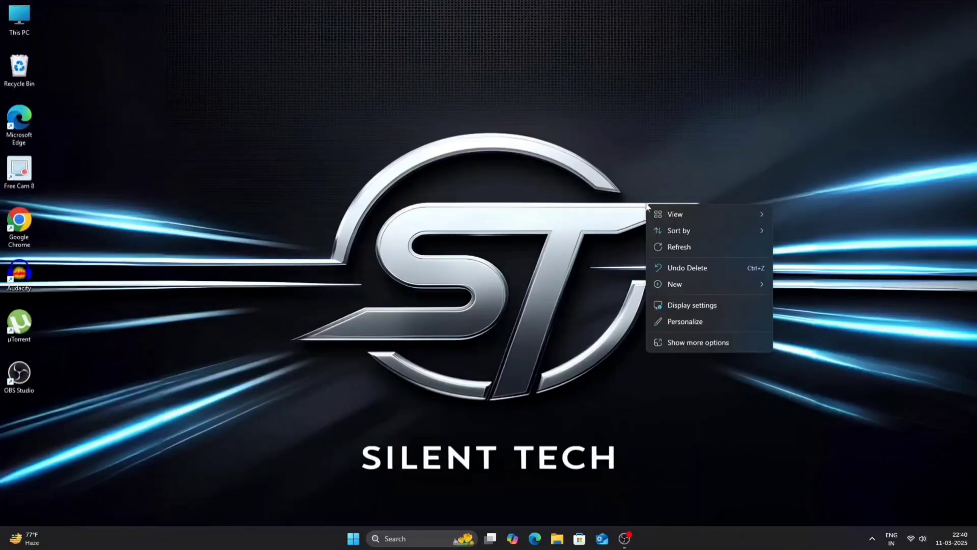
mouse_move(675, 214)
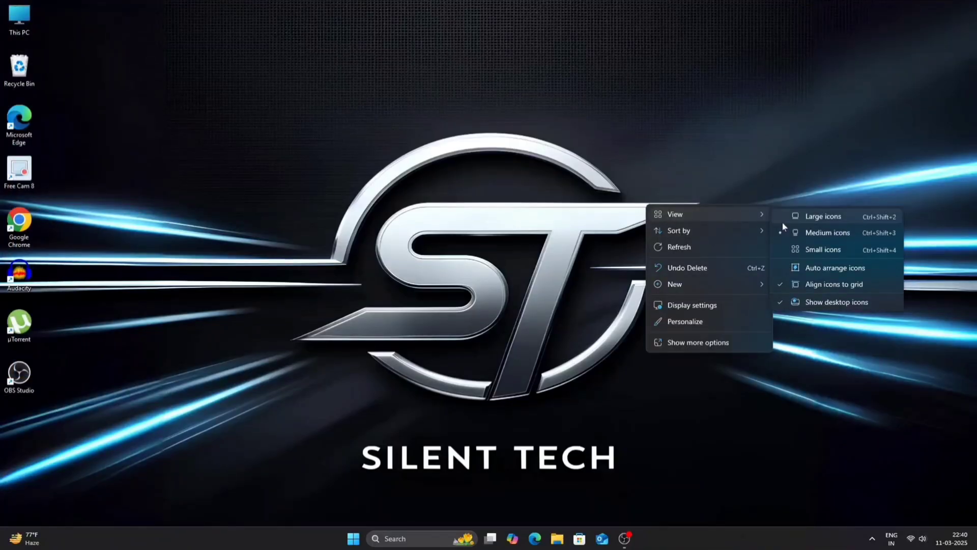
left_click(792, 305)
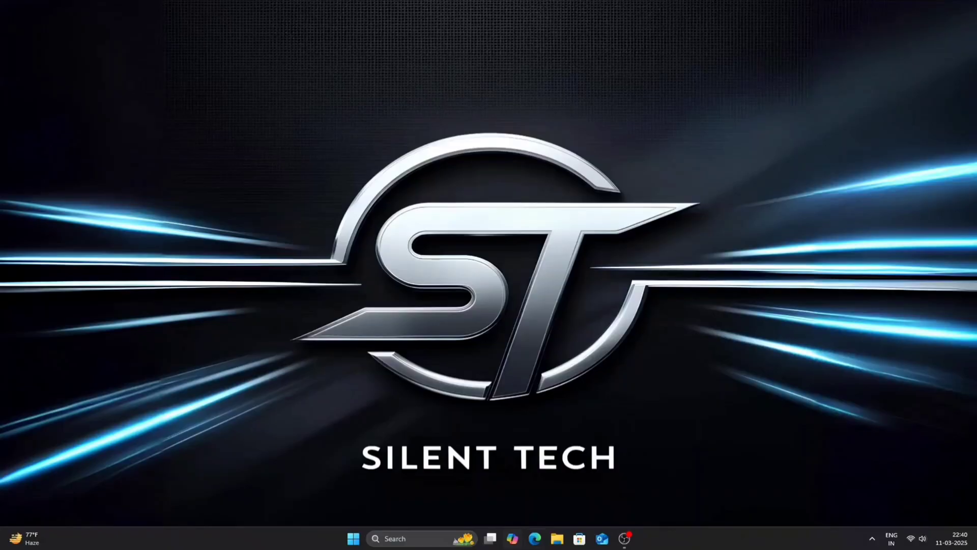
Unpin two apps from the taskbar
right_click(602, 539)
left_click(595, 509)
right_click(592, 538)
left_click(584, 510)
In Taskbar settings, set Search to Hide and turn off Task view and Widgets
right_click(536, 538)
left_click(534, 509)
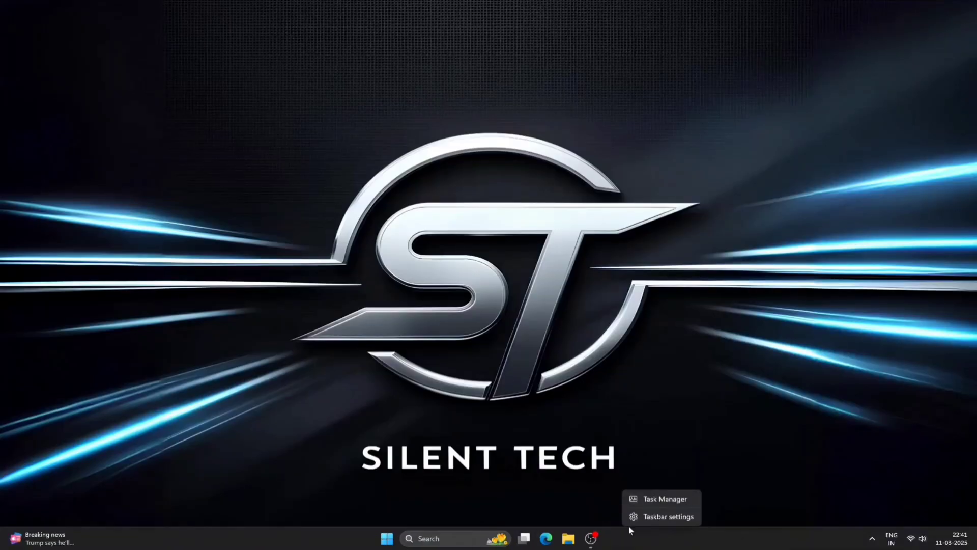
left_click(638, 512)
left_click(693, 131)
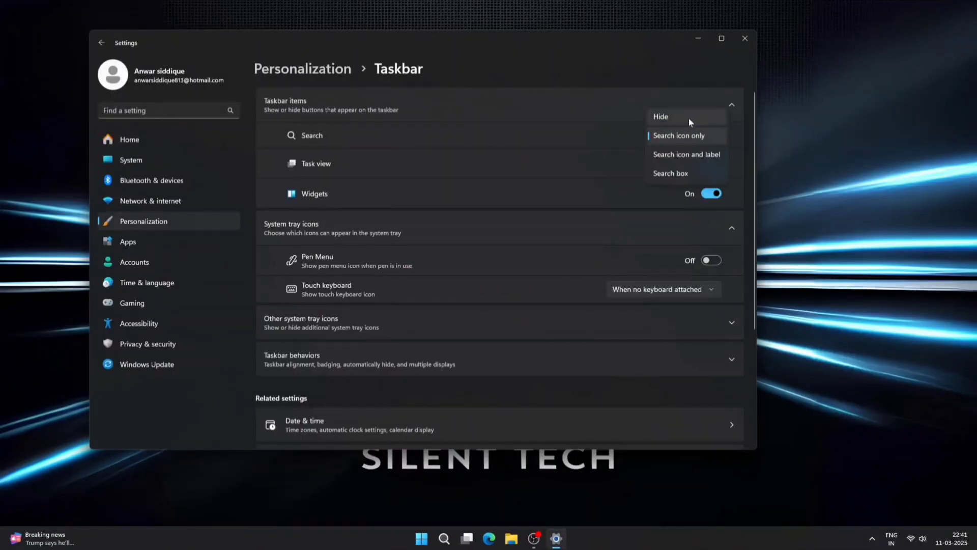
left_click(689, 115)
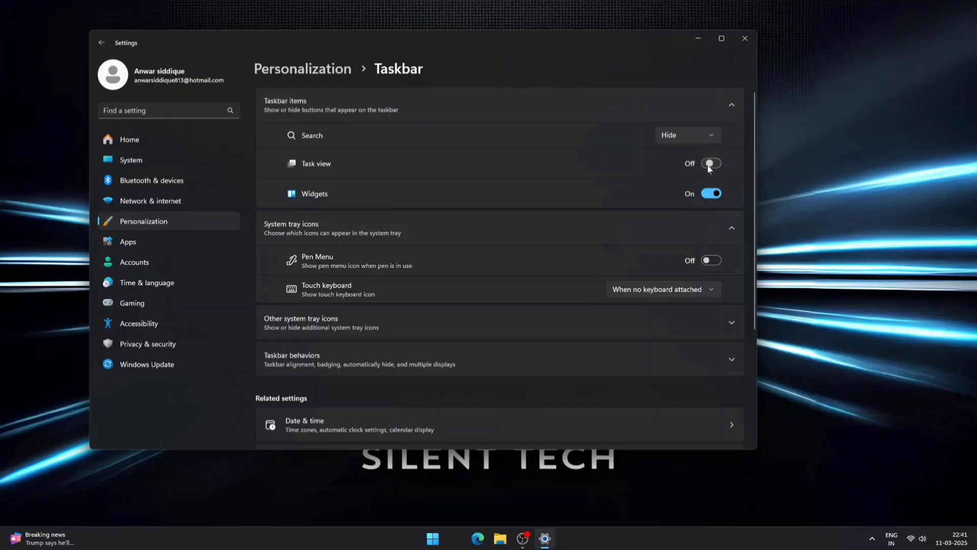
left_click(712, 194)
left_click(746, 38)
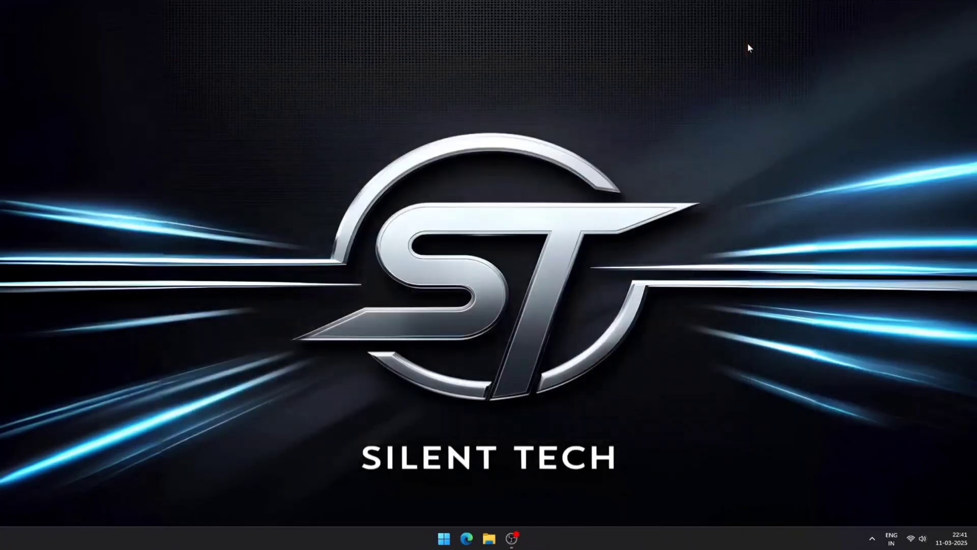
Unpin File Explorer, Snipping Tool and Notepad from Start
left_click(454, 538)
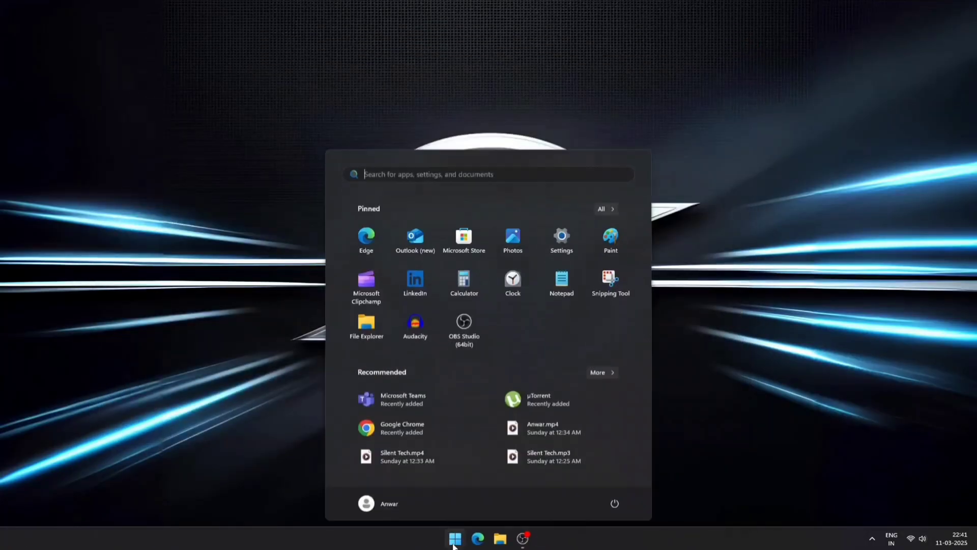
right_click(367, 325)
left_click(381, 26)
right_click(611, 279)
left_click(672, 315)
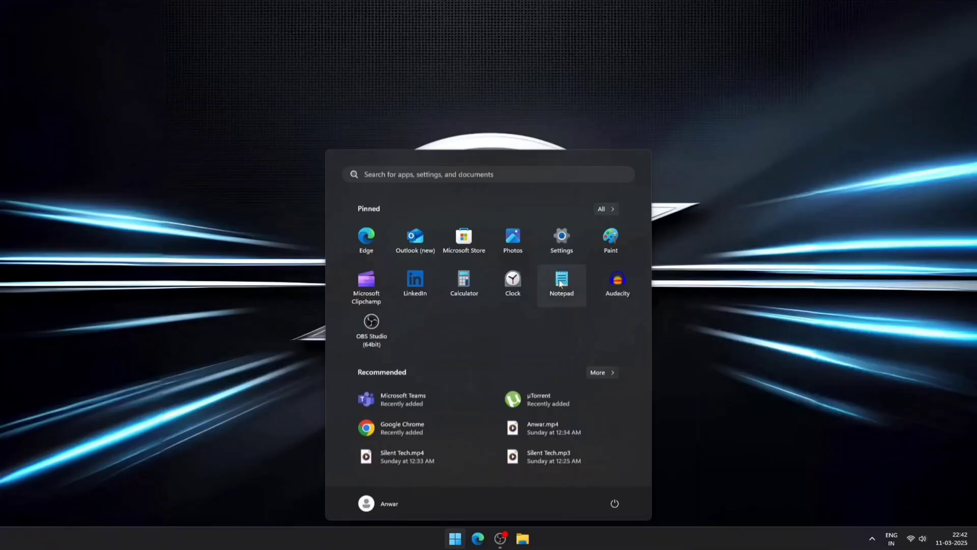
right_click(562, 278)
left_click(569, 304)
Unpin the remaining unwanted apps from Start, finishing with Paint
left_click(488, 304)
right_click(416, 279)
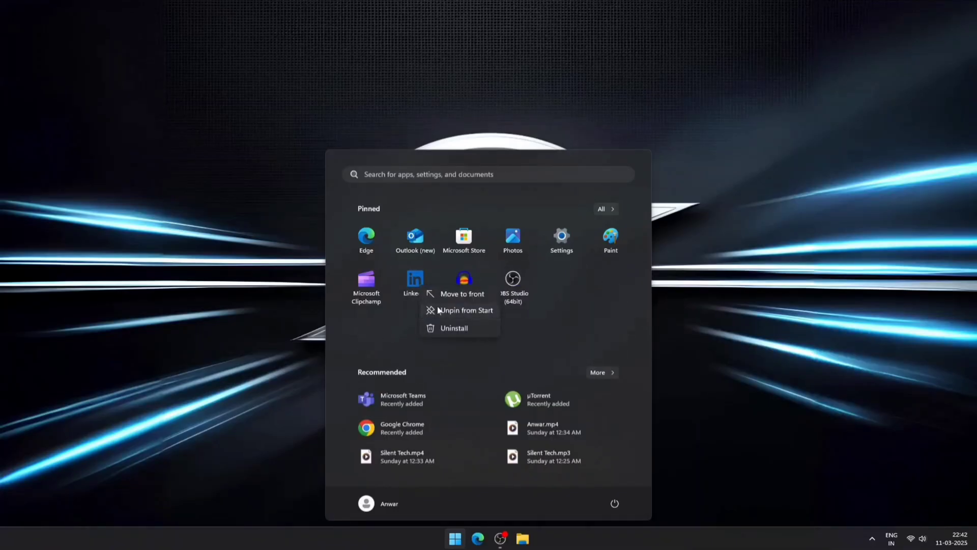
left_click(439, 305)
right_click(366, 278)
left_click(389, 304)
right_click(612, 243)
left_click(613, 267)
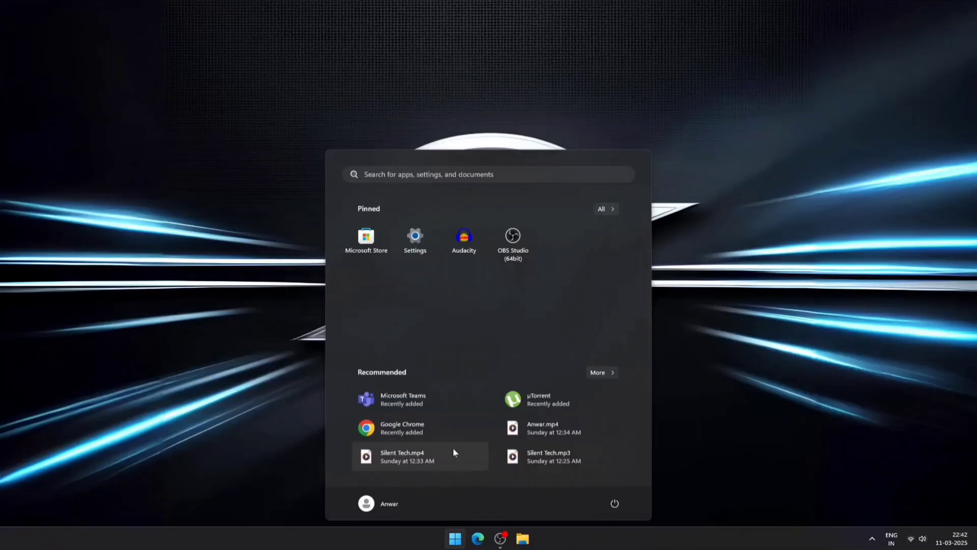
Set the Start layout to More pins and preview the Start menu
right_click(480, 317)
left_click(492, 322)
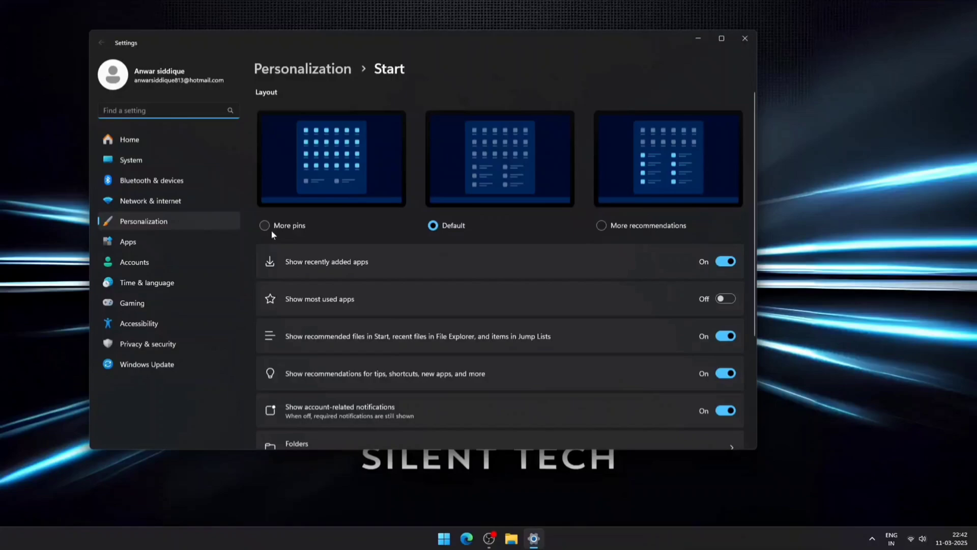
left_click(279, 229)
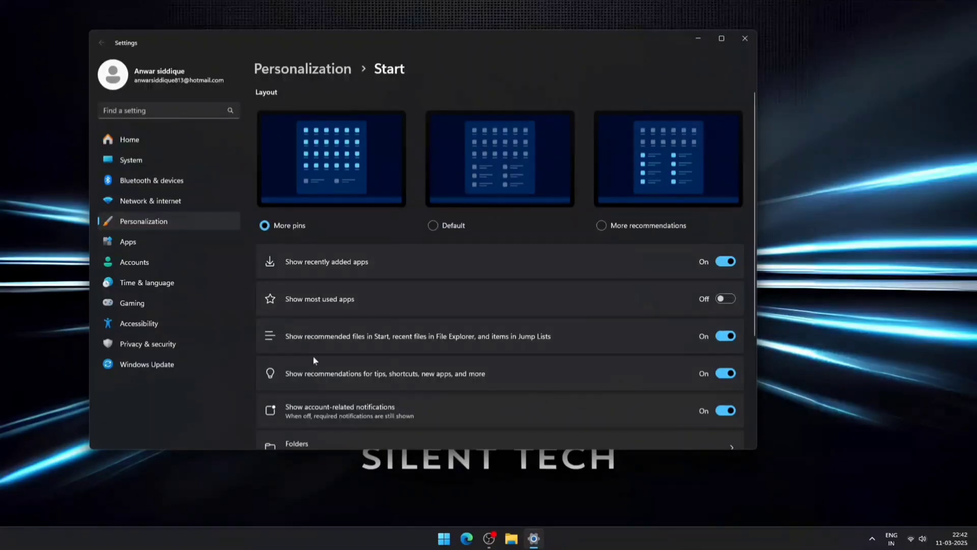
left_click(444, 539)
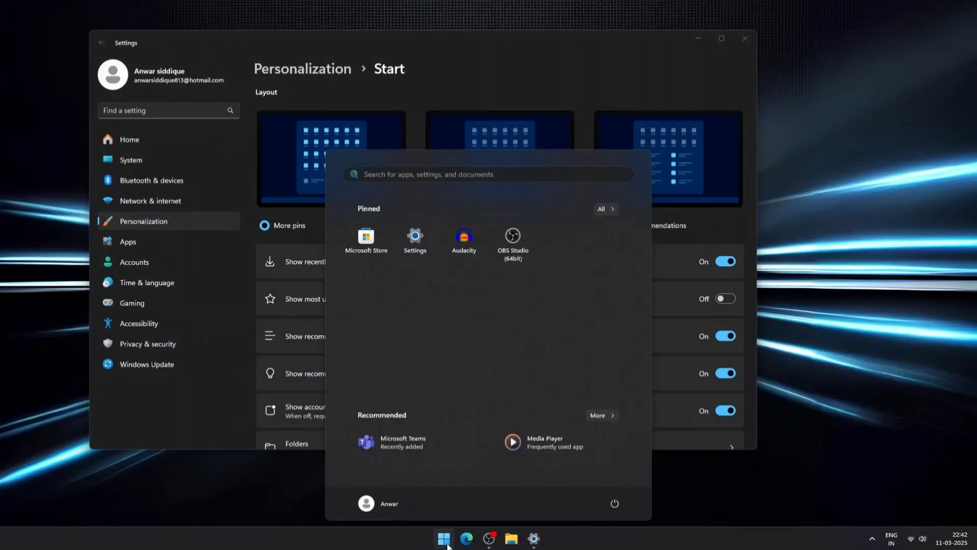
left_click(443, 539)
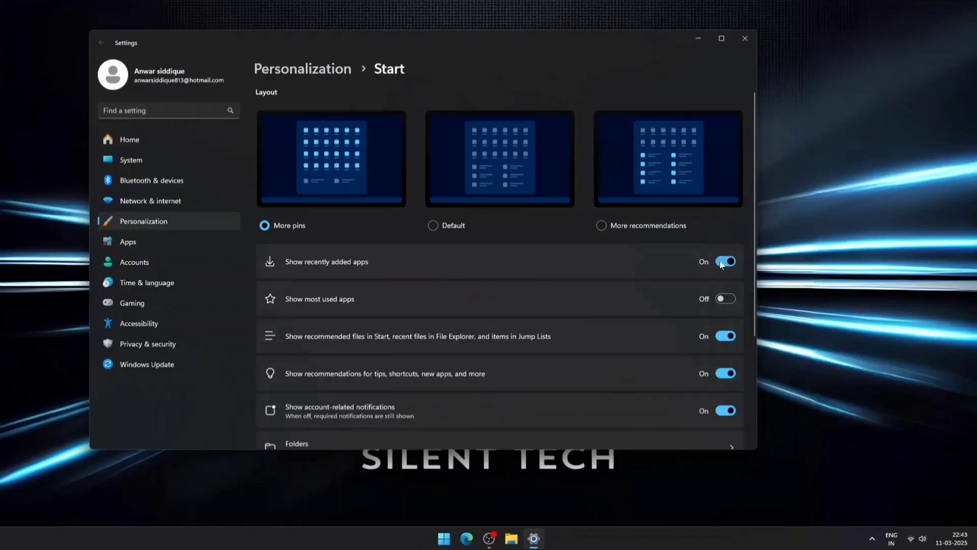
scroll(658, 297, "down", 3)
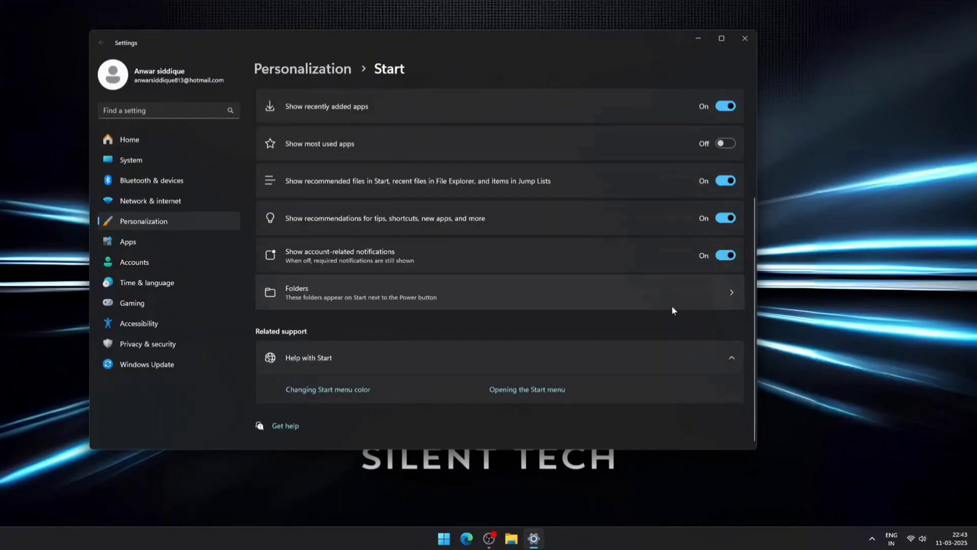
Set 9070096.jpg from Downloads as the desktop background
left_click(744, 38)
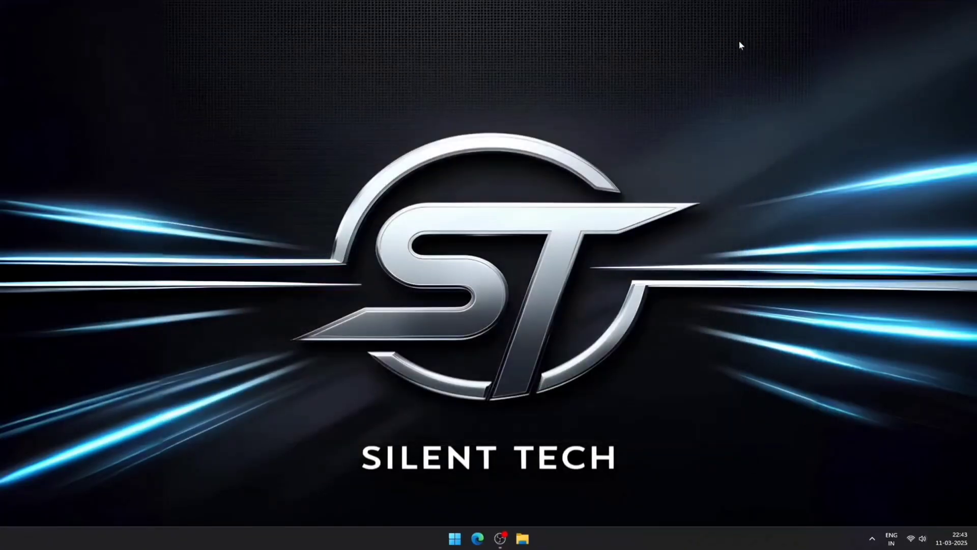
left_click(522, 538)
left_click(254, 256)
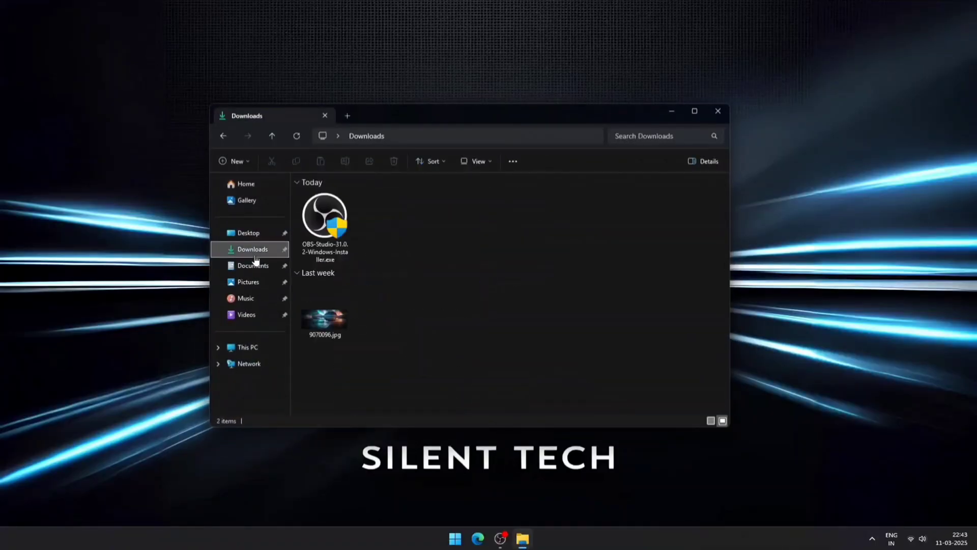
left_click(321, 336)
left_click(541, 161)
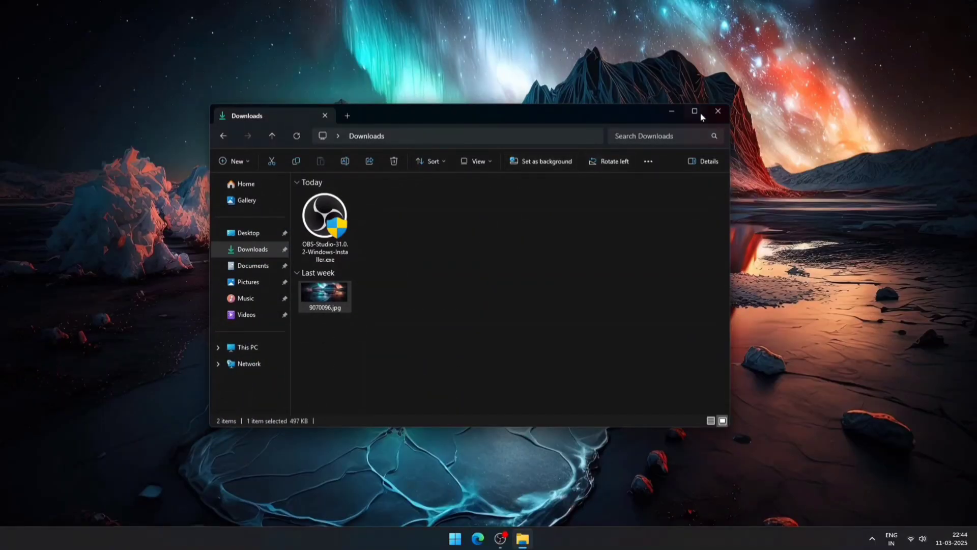
left_click(717, 111)
right_click(526, 261)
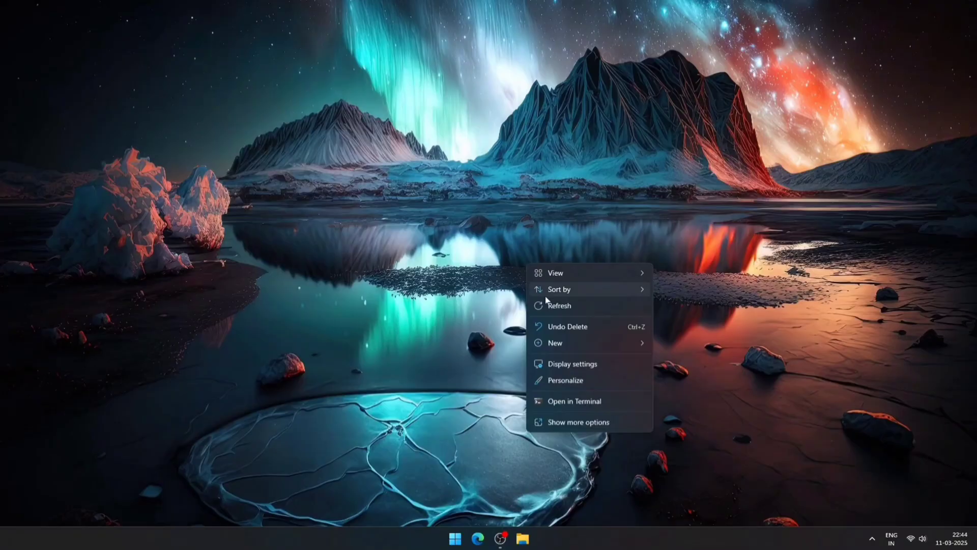
mouse_move(559, 290)
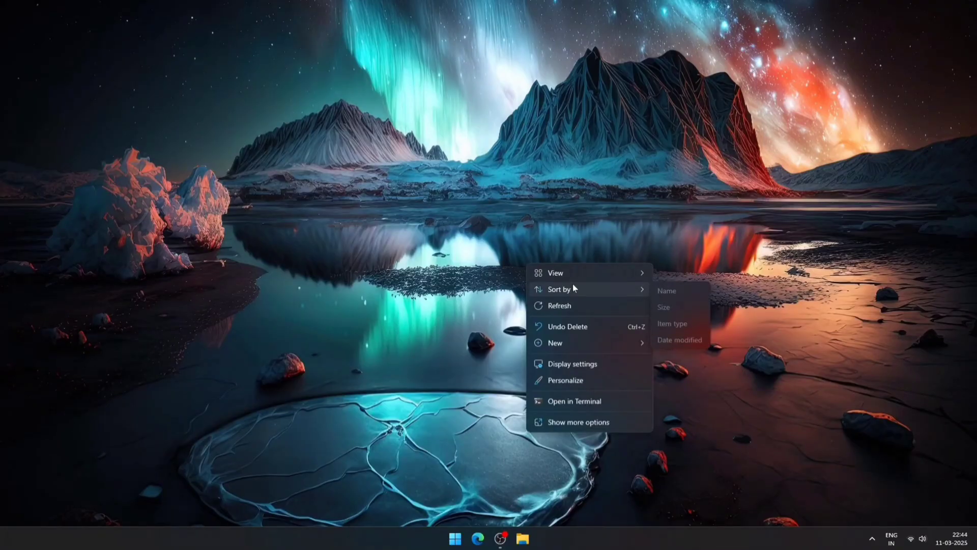
left_click(576, 379)
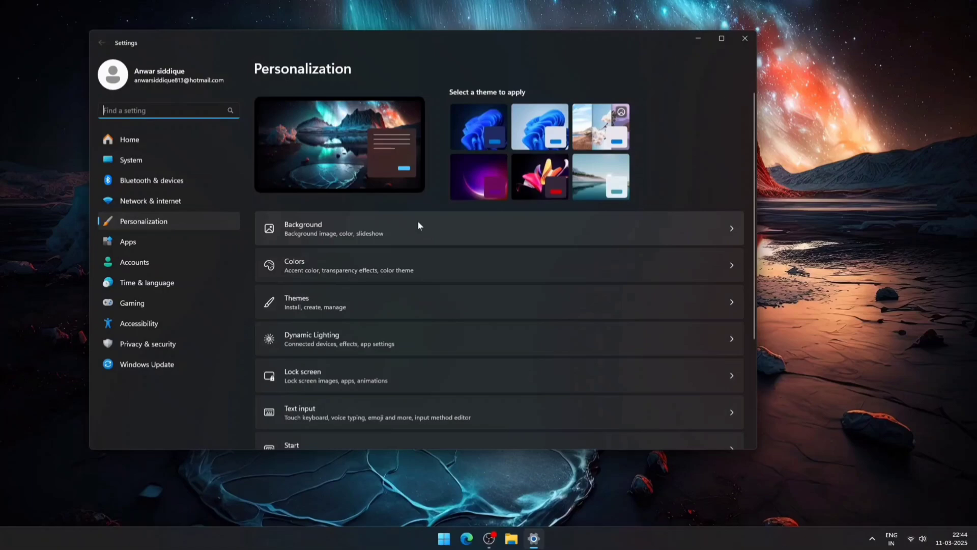
left_click(418, 226)
left_click(664, 340)
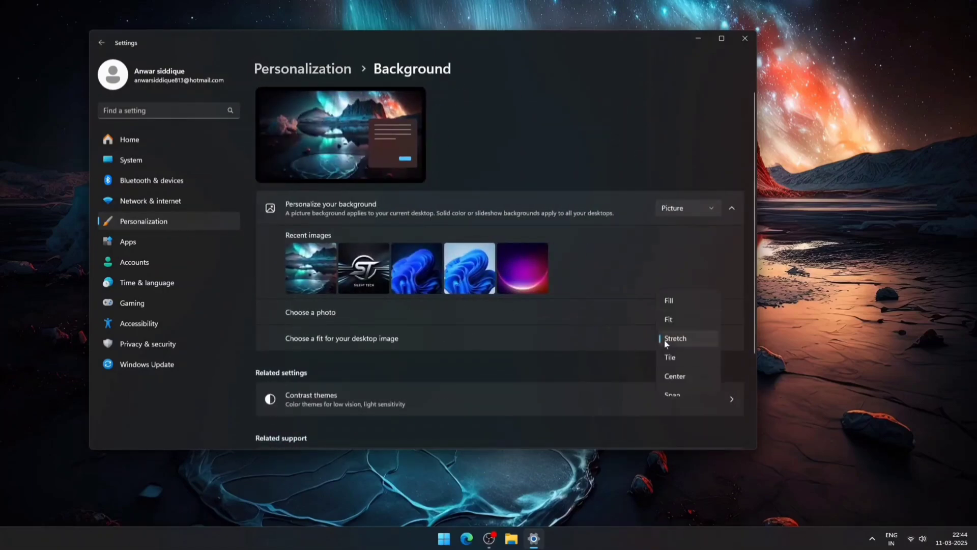
left_click(744, 39)
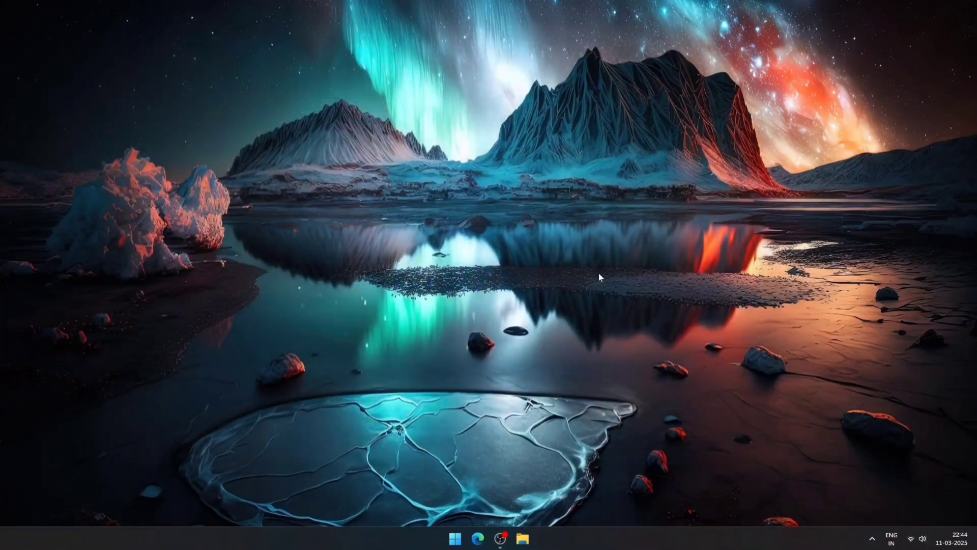
Set the accent colour to red in Personalization > Colors and check it
right_click(599, 322)
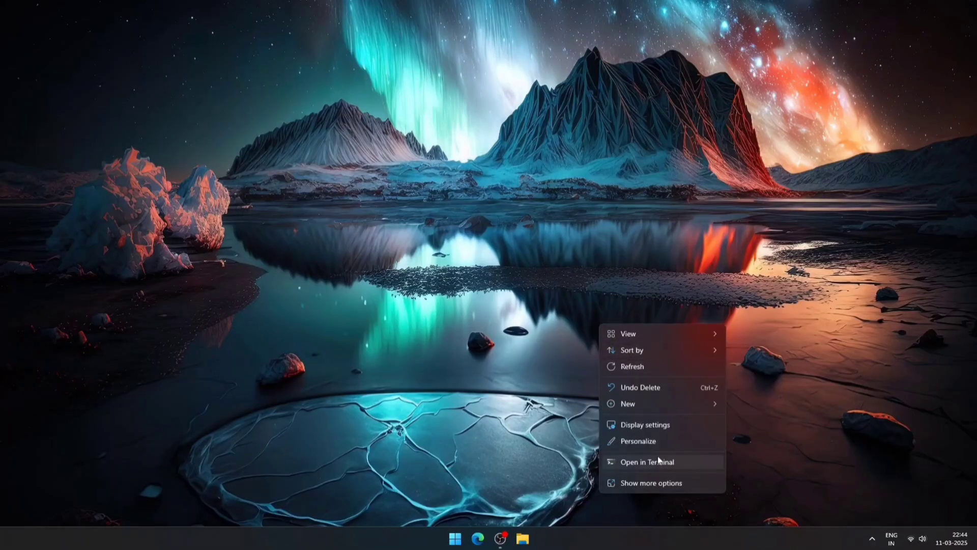
left_click(638, 441)
left_click(504, 265)
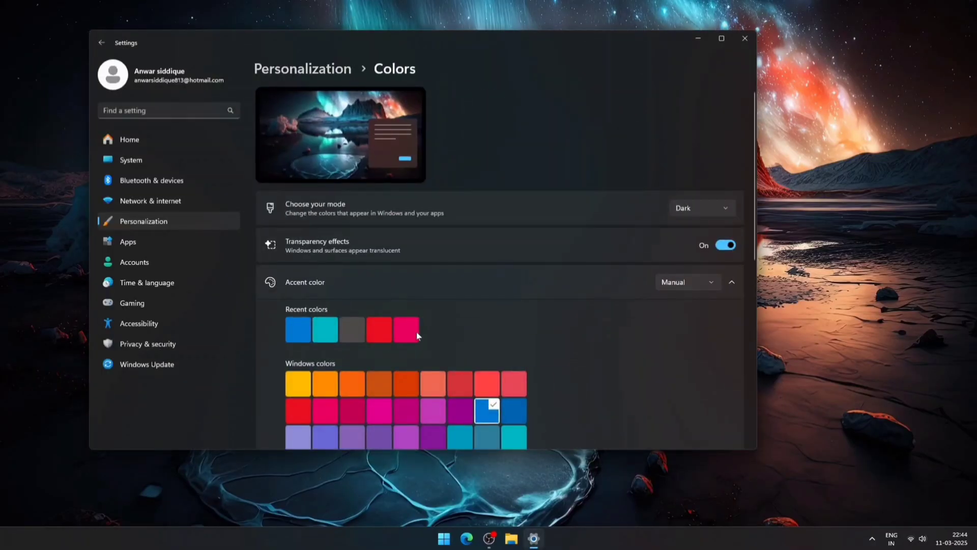
left_click(379, 329)
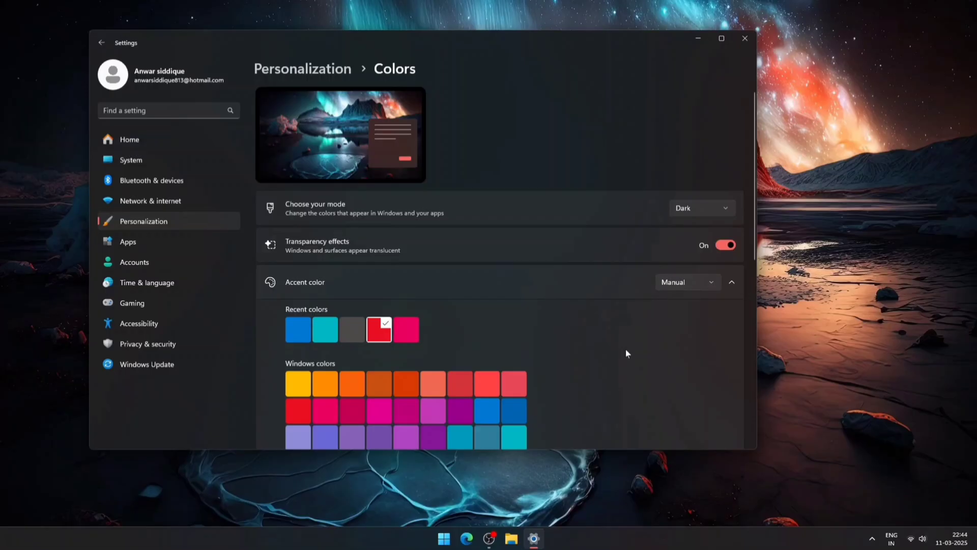
key("super+a")
key("Escape")
Briefly try a blue accent, then switch the accent back to red
left_click(298, 328)
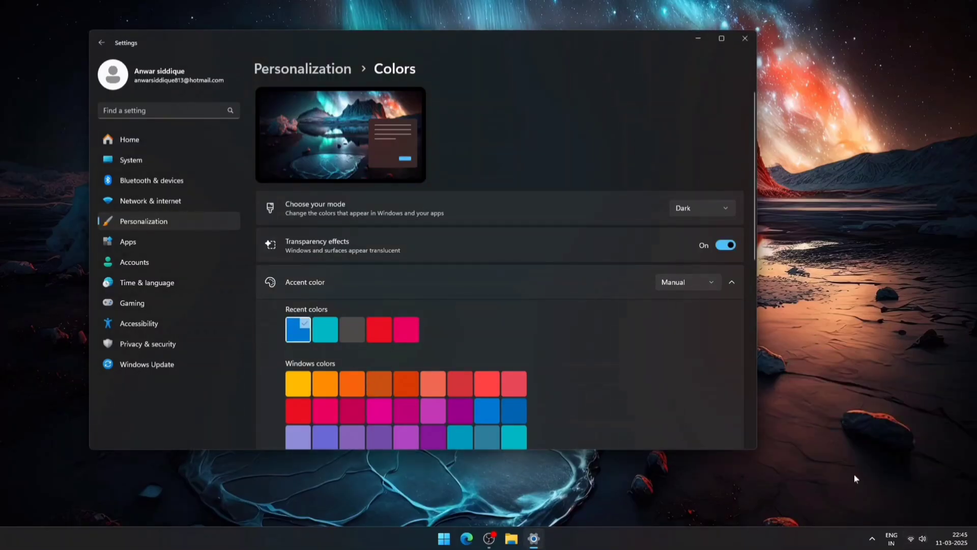
left_click(916, 538)
left_click(408, 312)
left_click(381, 323)
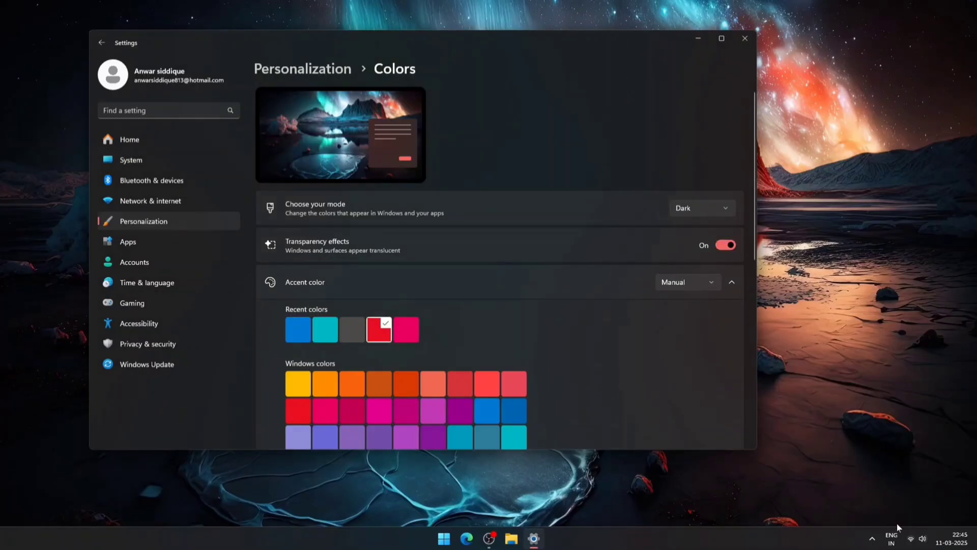
key("alt+F4")
Review the Search permissions page from the Start search options menu
left_click(443, 538)
left_click(479, 171)
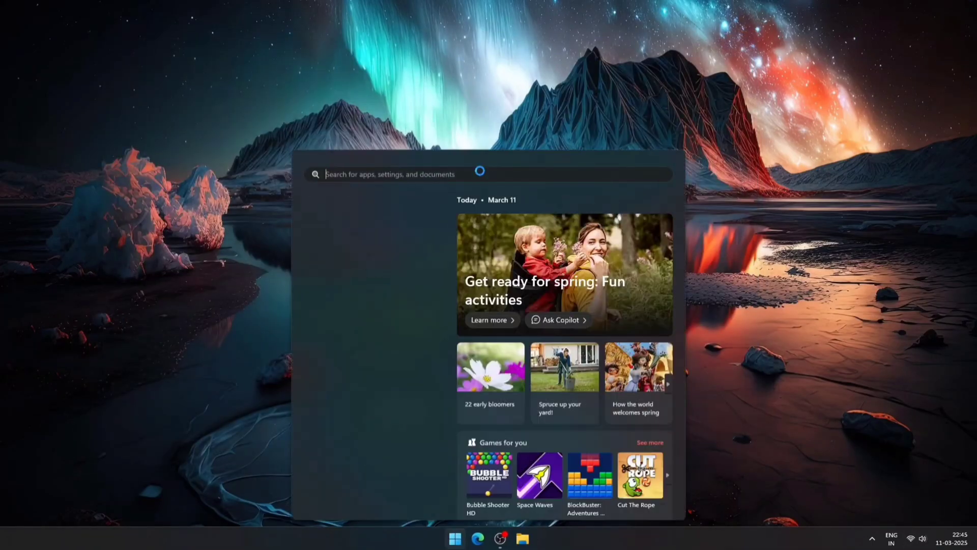
mouse_move(565, 273)
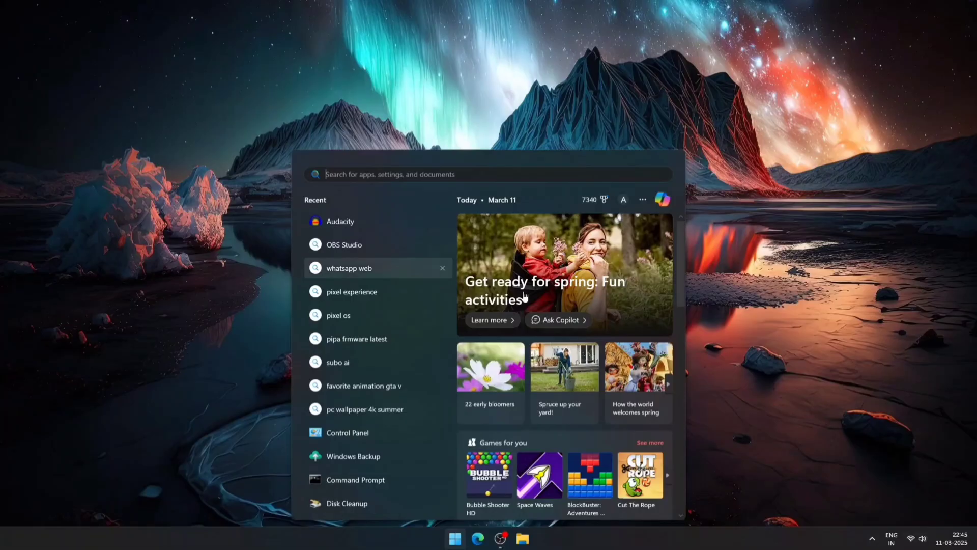
left_click(640, 200)
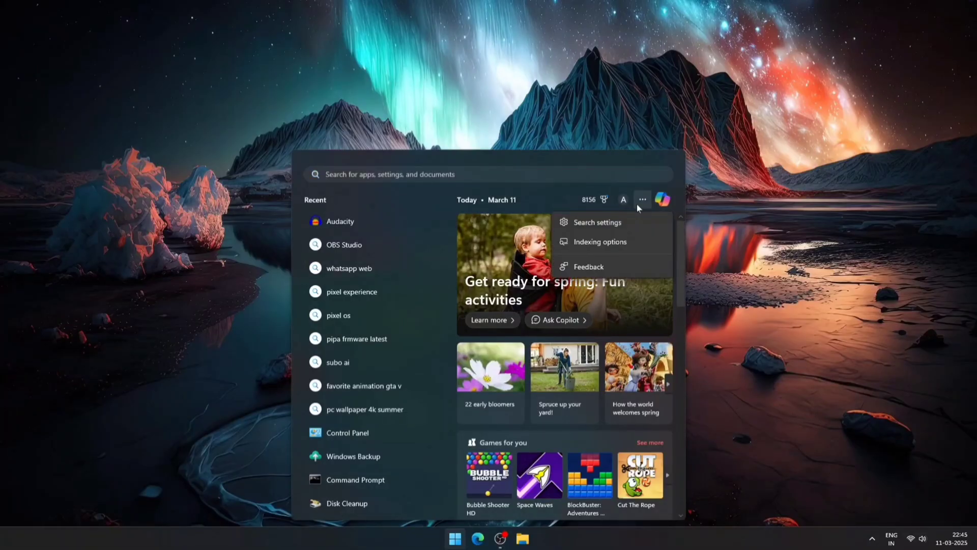
left_click(623, 220)
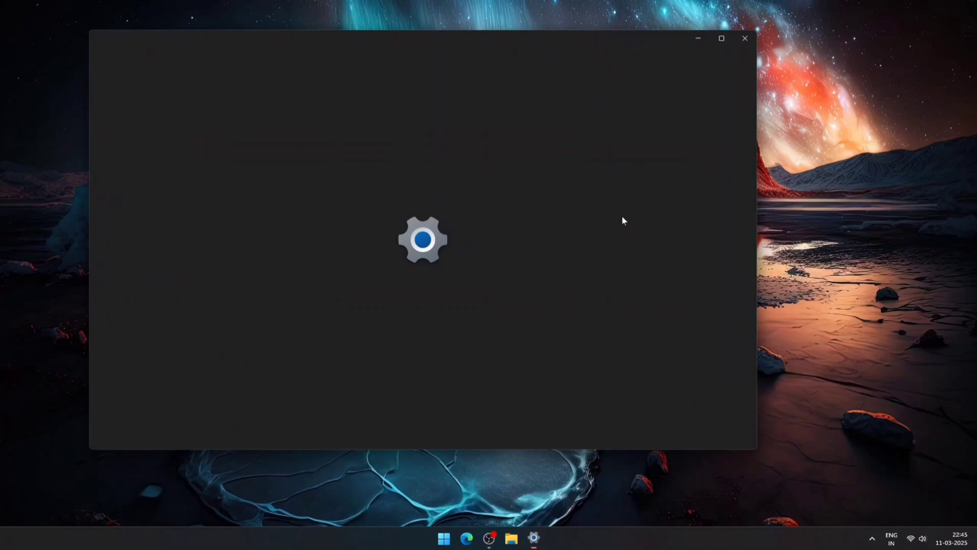
scroll(271, 203, "up", 3)
scroll(276, 183, "up", 3)
scroll(282, 183, "up", 4)
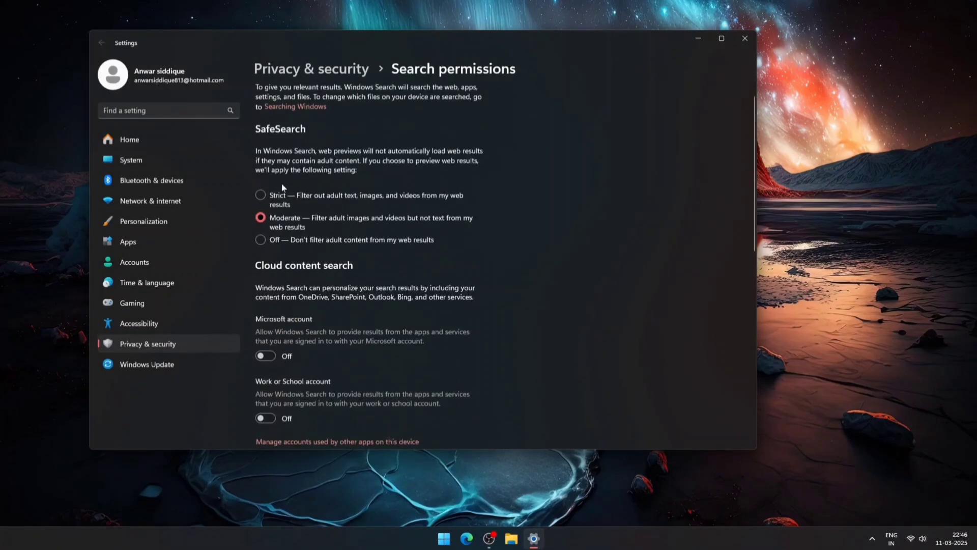
key("super")
left_click(491, 174)
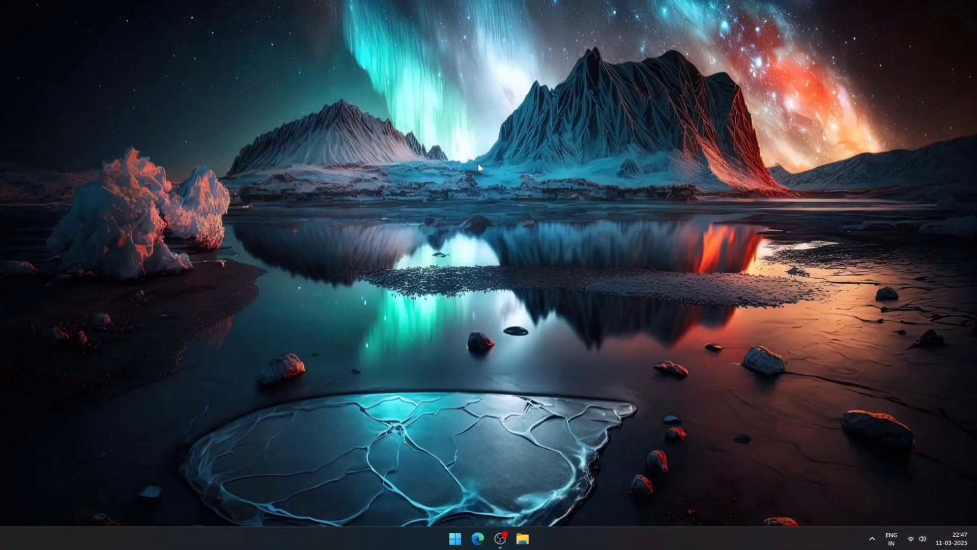
Set lock screen status to None and the background to the sunset Picture
right_click(555, 234)
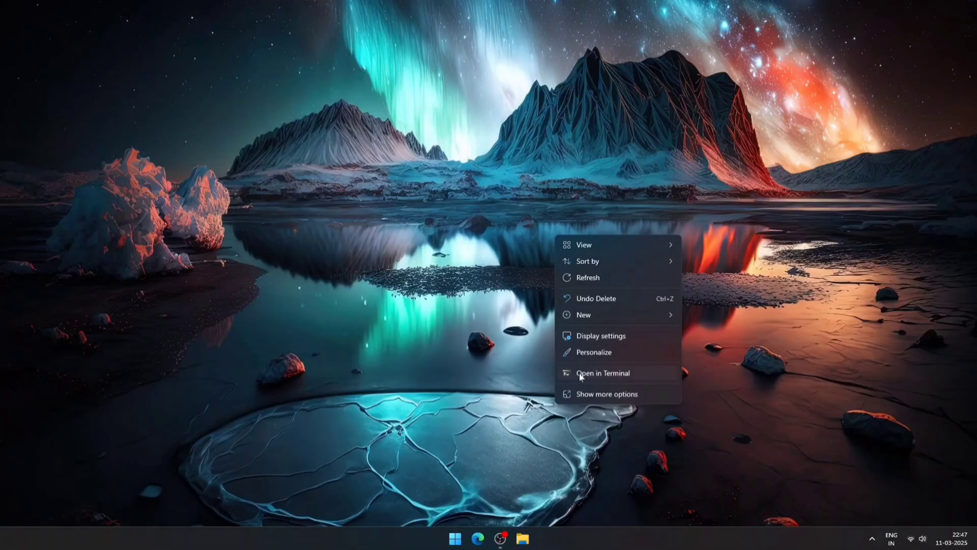
left_click(589, 352)
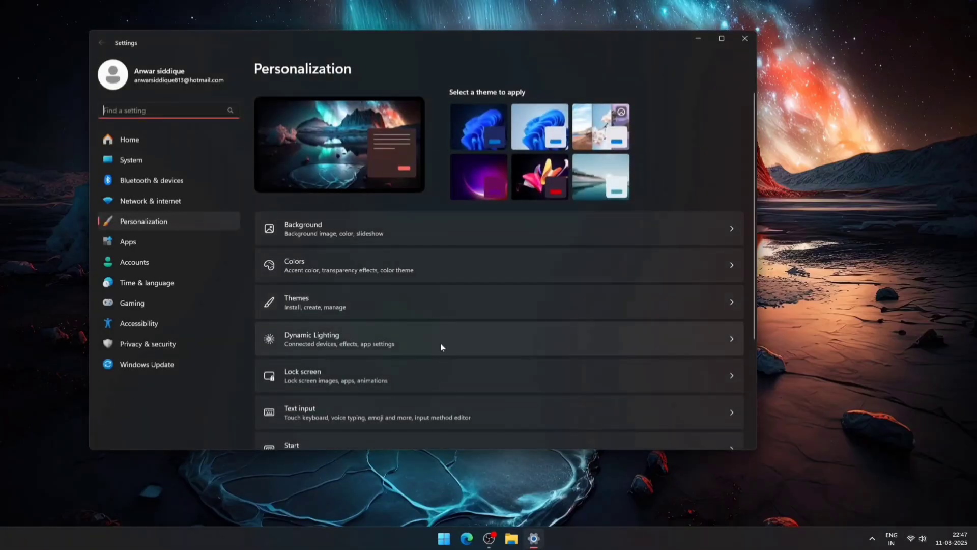
left_click(456, 366)
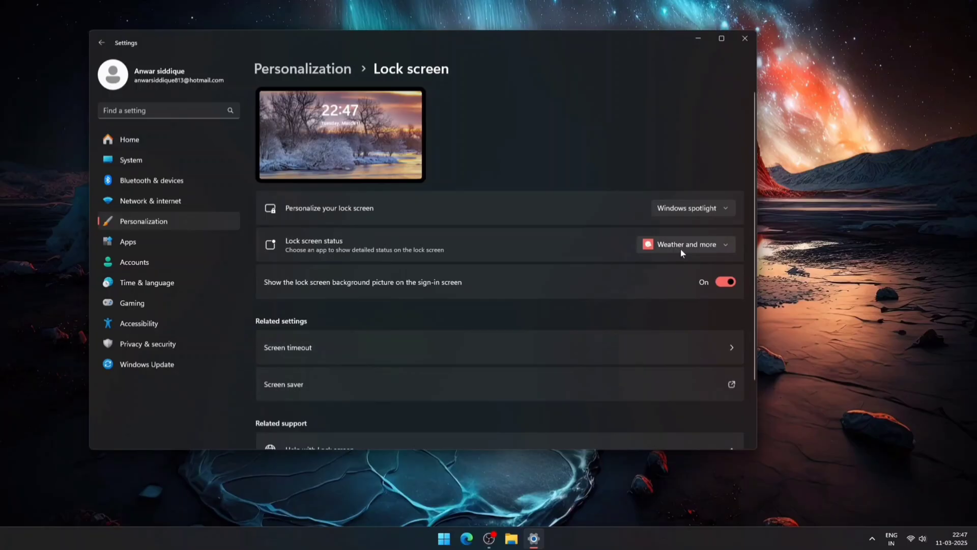
left_click(682, 252)
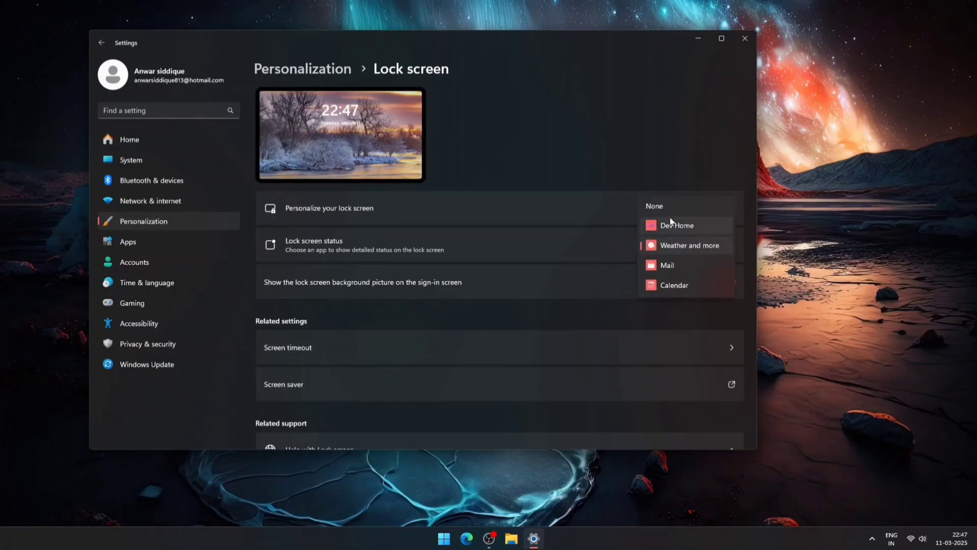
left_click(656, 207)
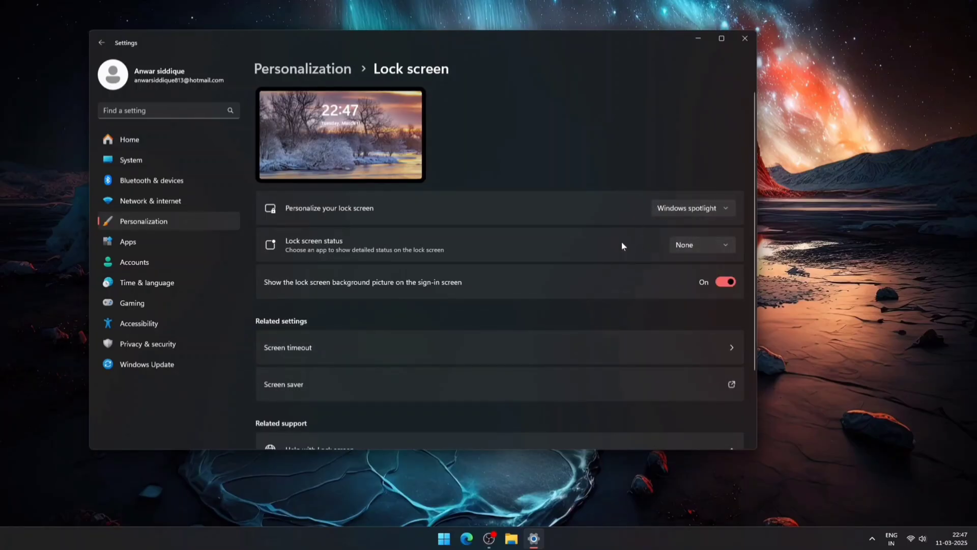
left_click(699, 209)
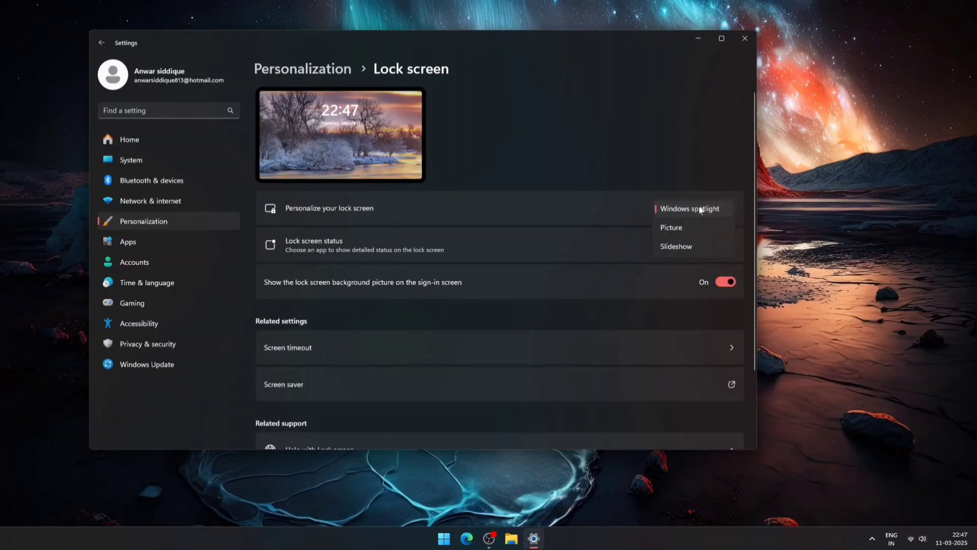
left_click(676, 227)
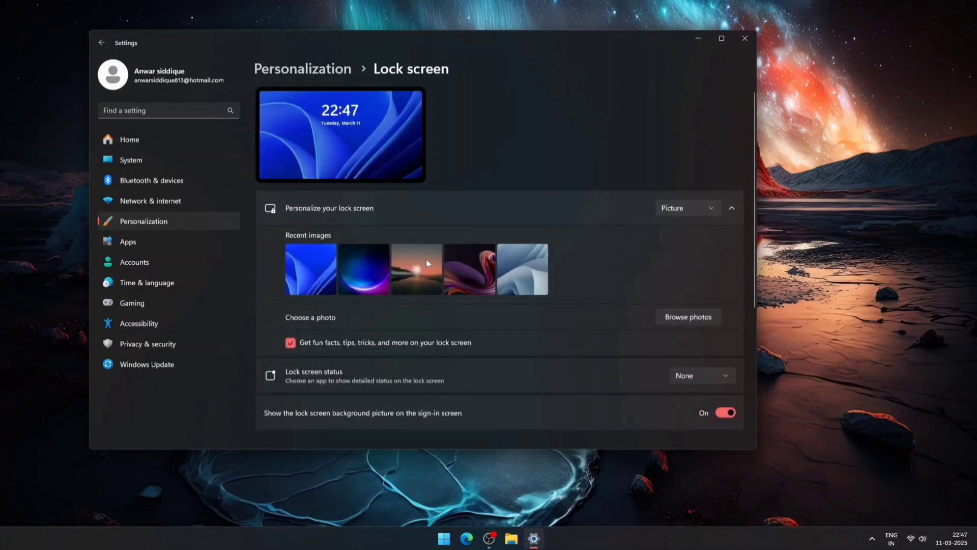
left_click(424, 261)
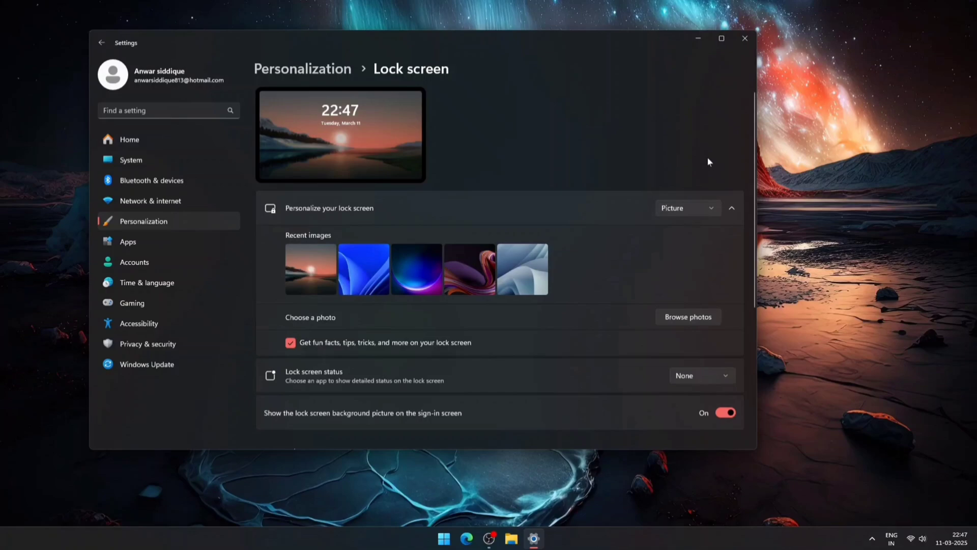
left_click(749, 41)
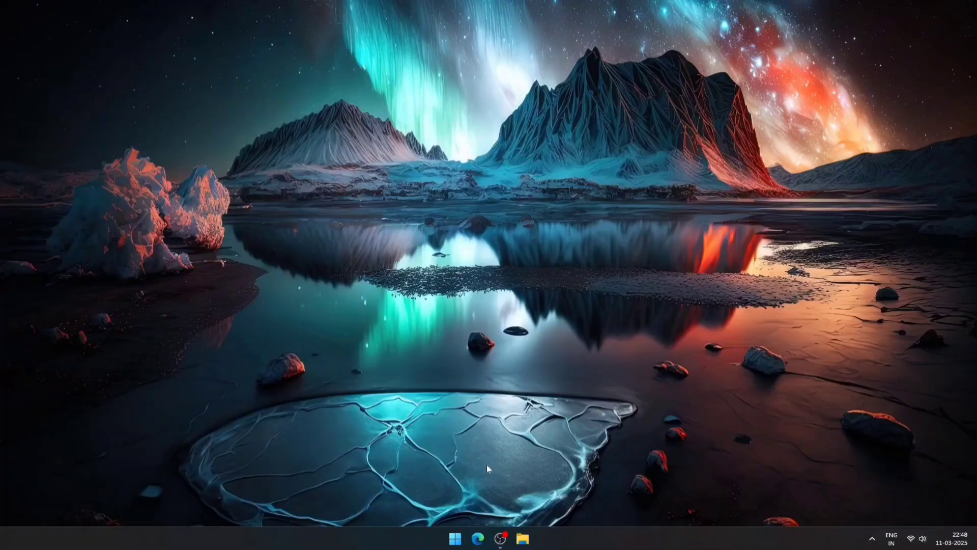
Search Microsoft Store for 'lively', then get and open Lively Wallpaper
left_click(456, 539)
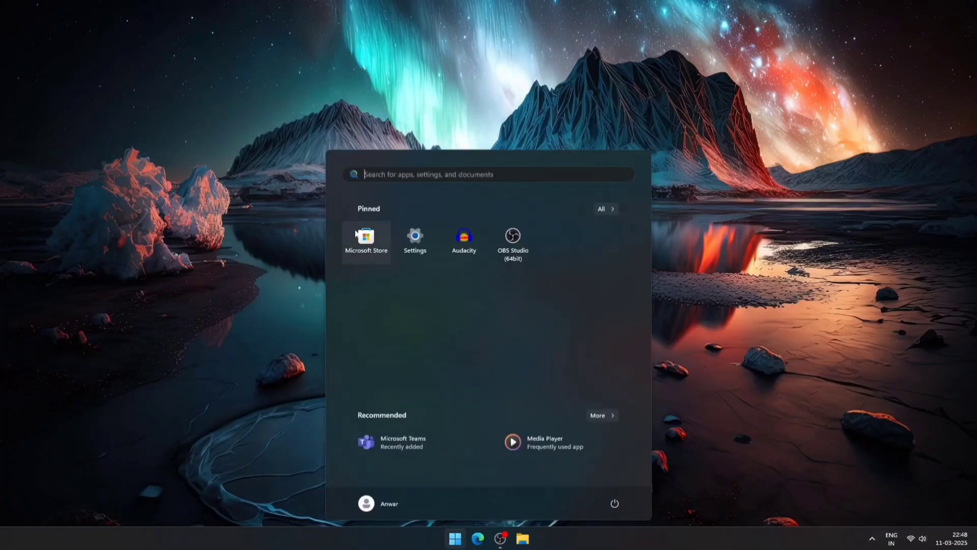
left_click(355, 230)
type("lively")
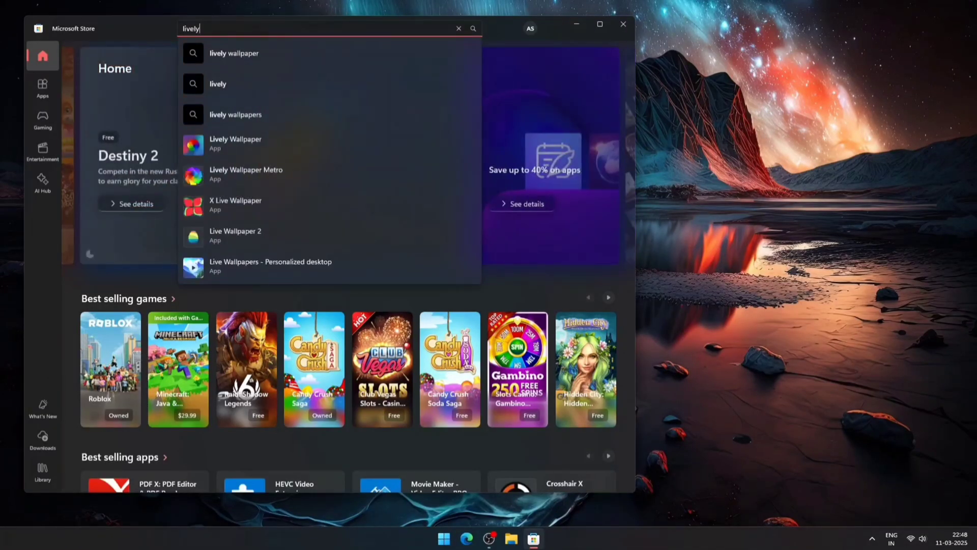
key("Return")
left_click(206, 172)
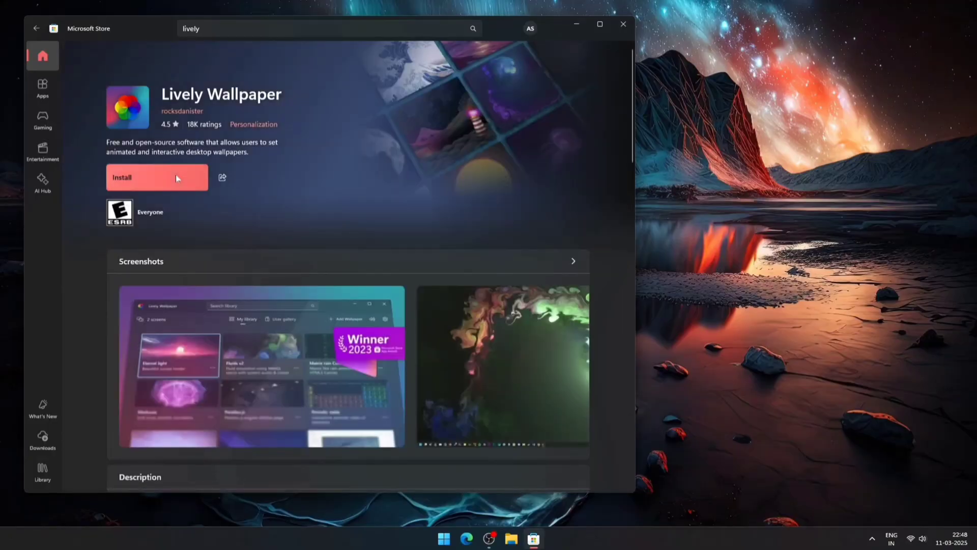
left_click(175, 175)
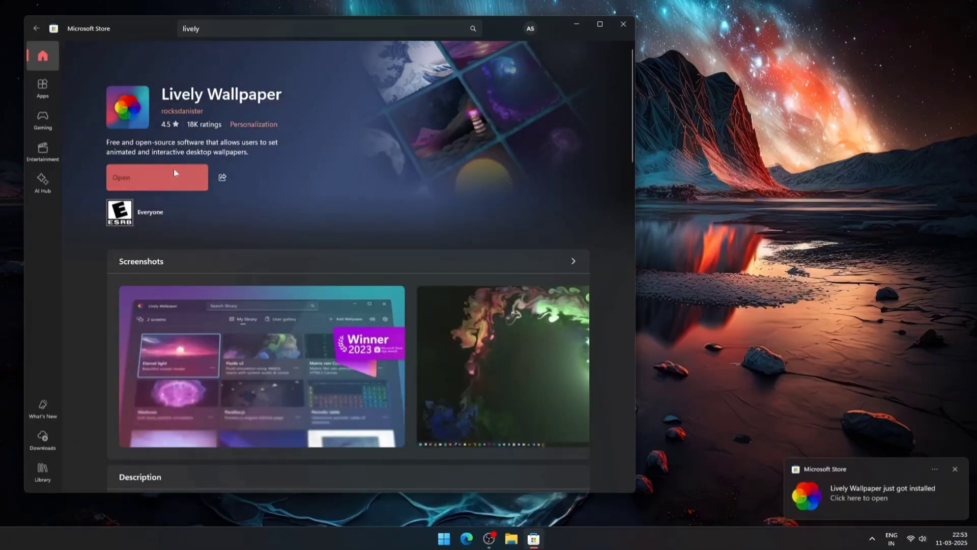
left_click(173, 169)
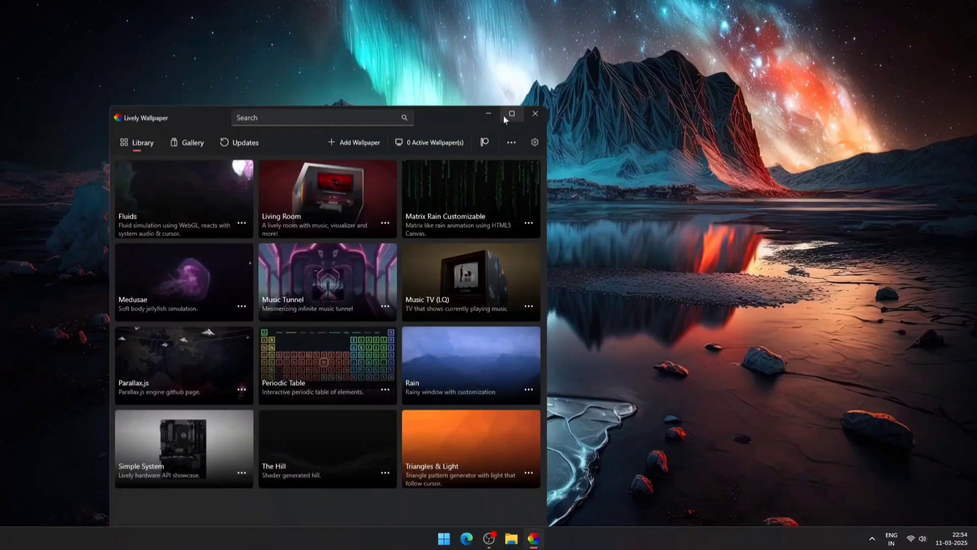
Maximize Lively Wallpaper and apply Library wallpapers, ending on the lighthouse Parallax.js scene
left_click(510, 113)
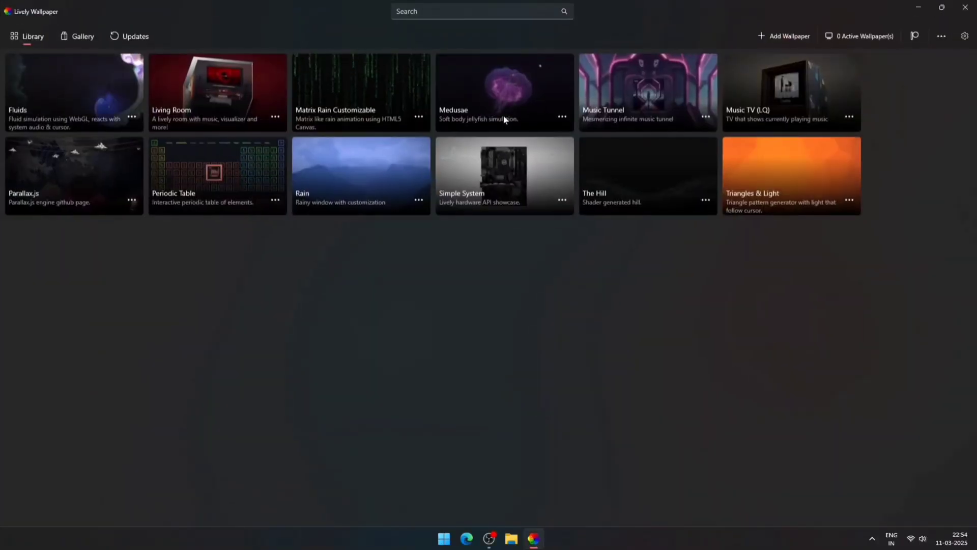
left_click(83, 125)
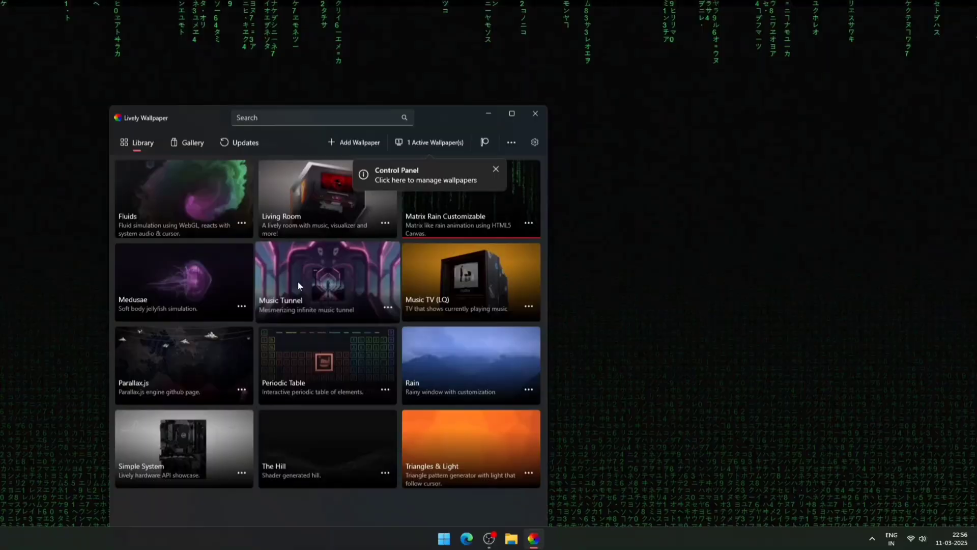
left_click(297, 287)
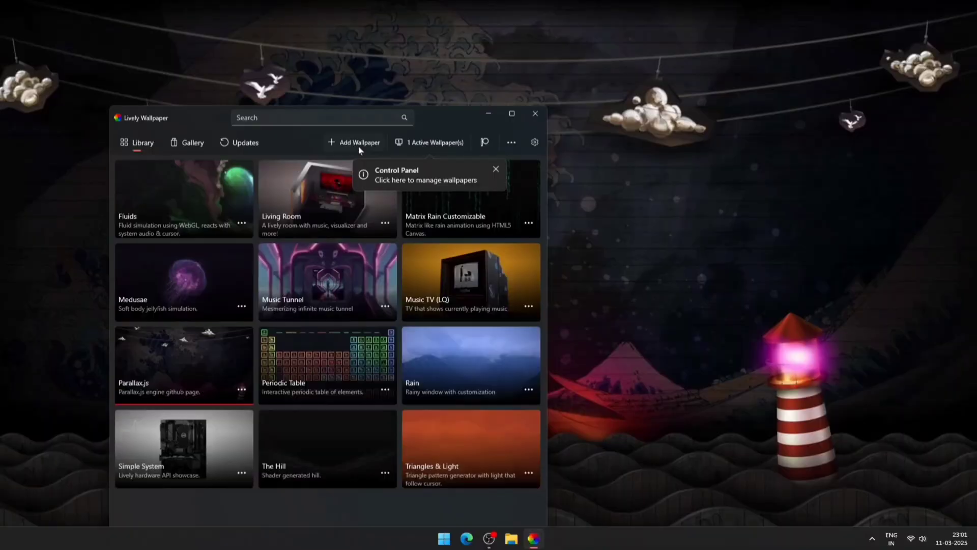
Add narutos-restful-thoughts.mp4 from Downloads to the Lively library as wallpaper, then close the window
left_click(358, 145)
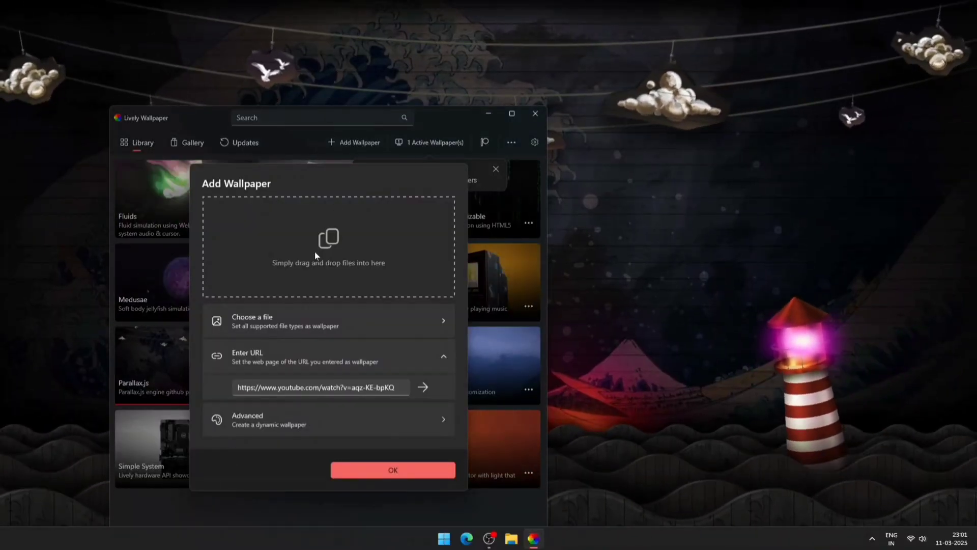
left_click(398, 322)
left_click(155, 242)
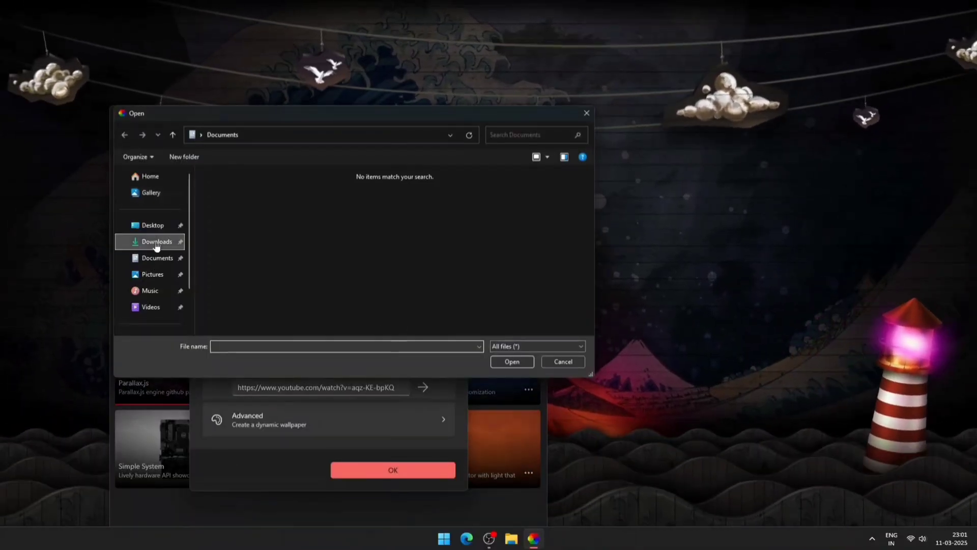
left_click(220, 203)
left_click(511, 362)
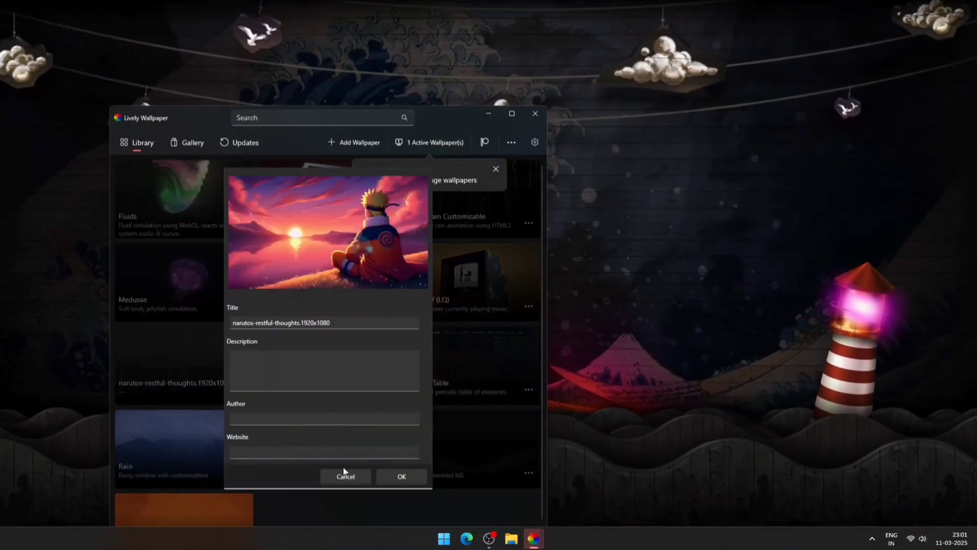
left_click(399, 476)
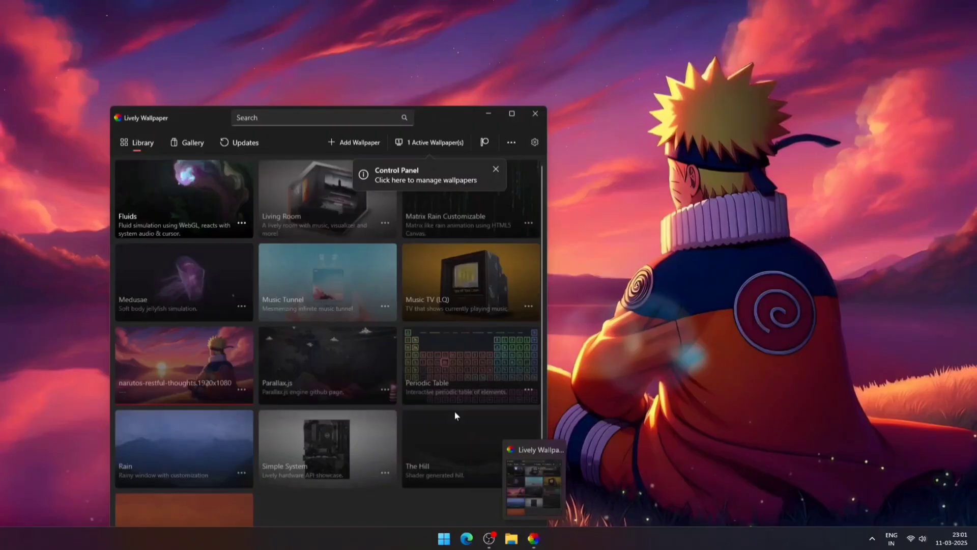
left_click(561, 488)
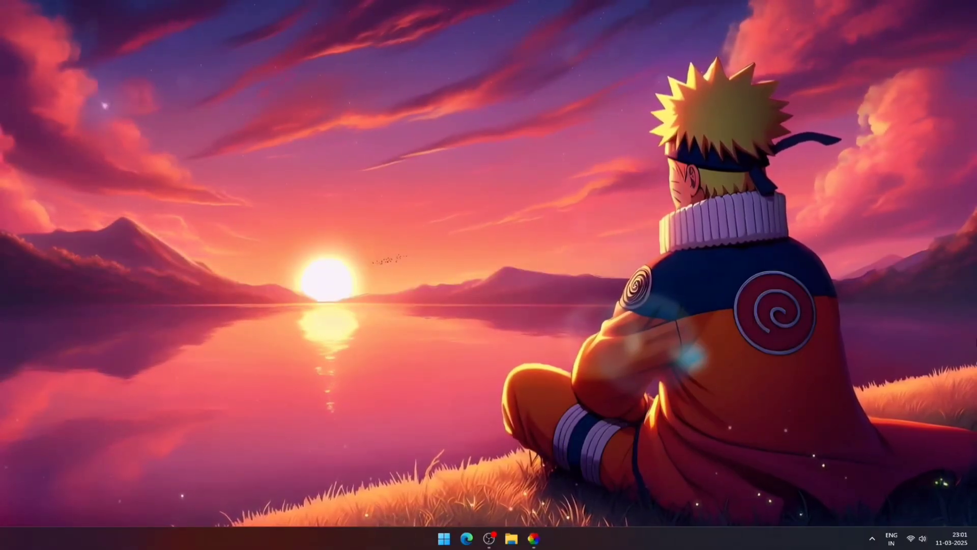
Add the neon gamepad YouTube video to Lively from its pasted URL as the wallpaper
left_click(534, 539)
left_click(354, 142)
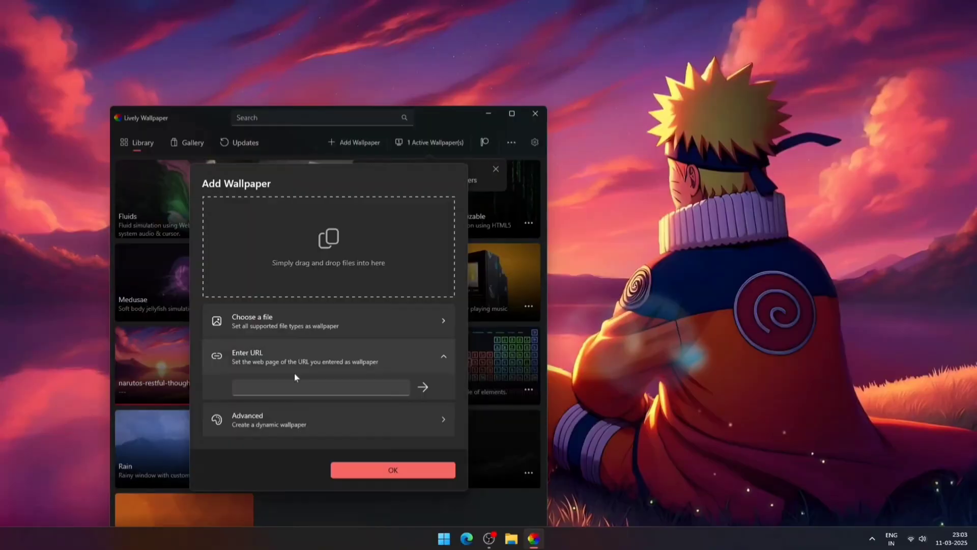
key("ctrl+v")
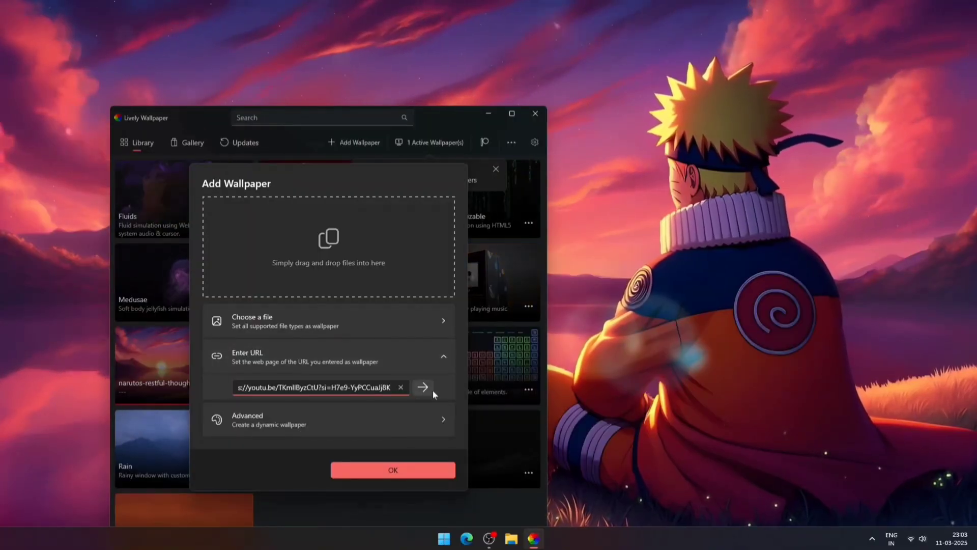
left_click(423, 387)
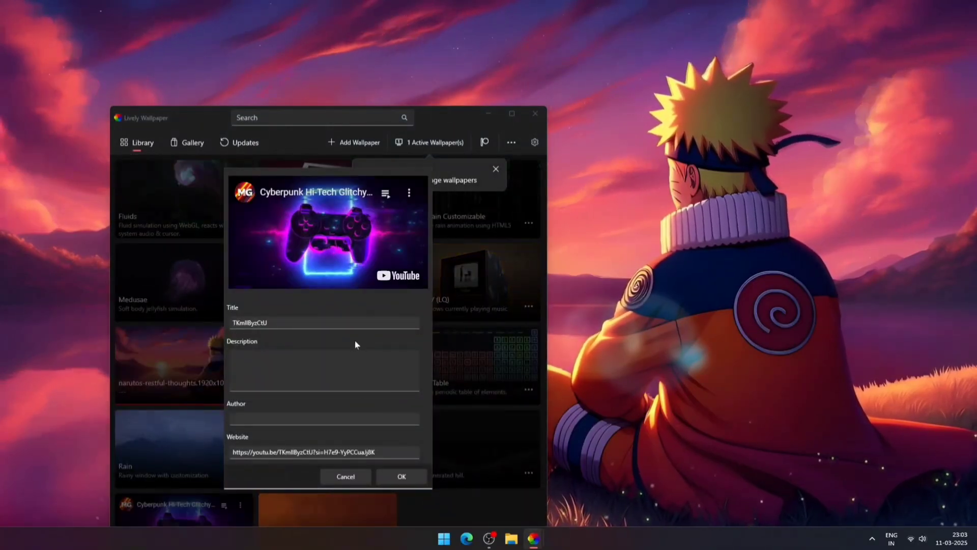
left_click(408, 478)
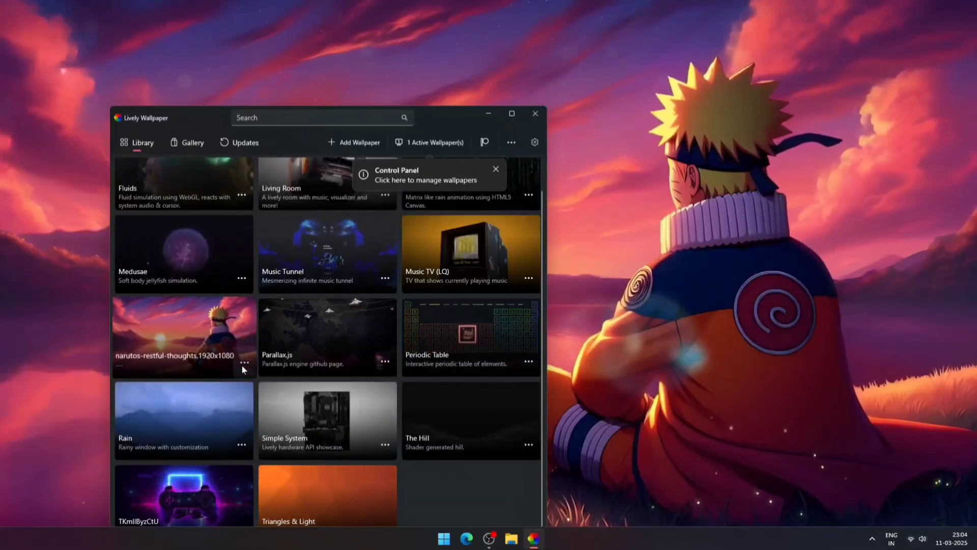
Check the Naruto wallpaper's Customise panel, then lower the all-wallpaper volume in General settings
left_click(243, 370)
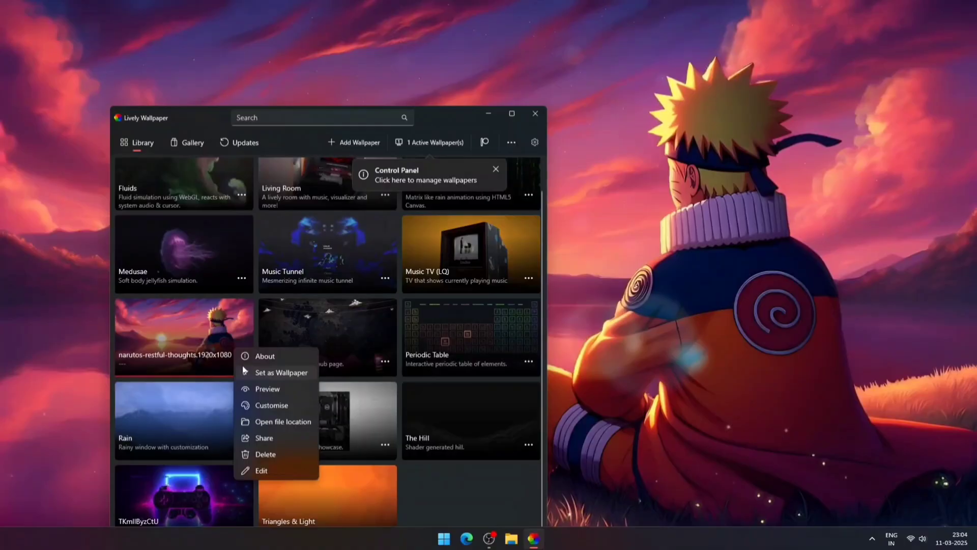
left_click(274, 407)
left_click(359, 482)
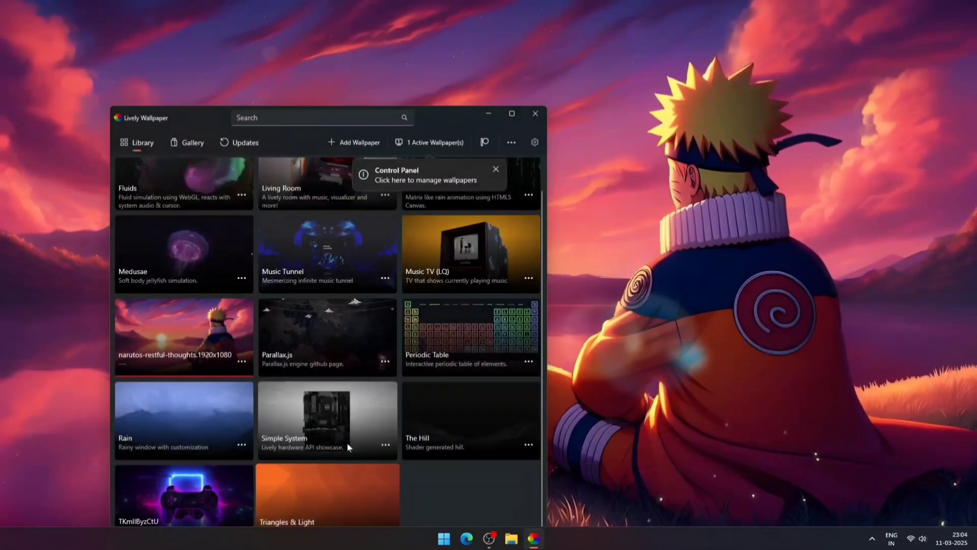
left_click(535, 142)
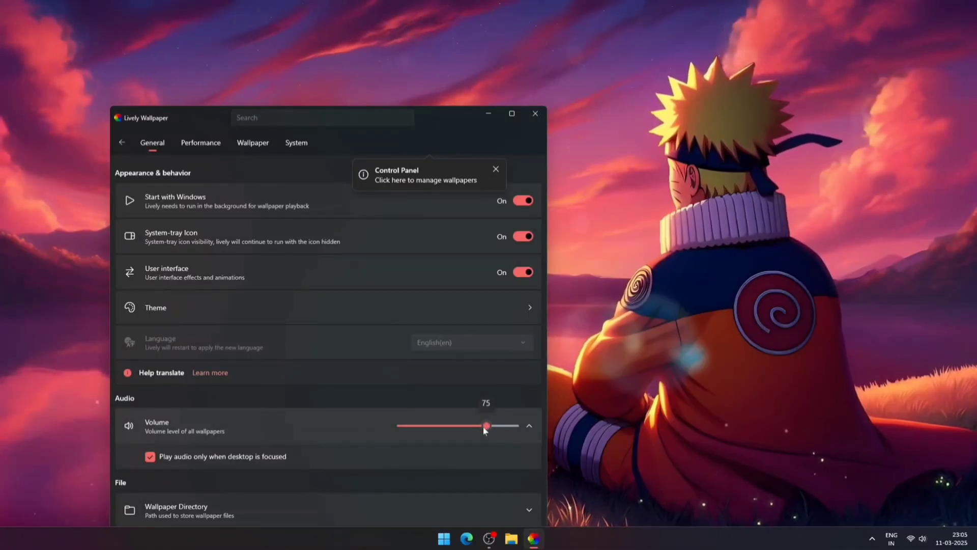
left_click_drag(486, 425, 454, 426)
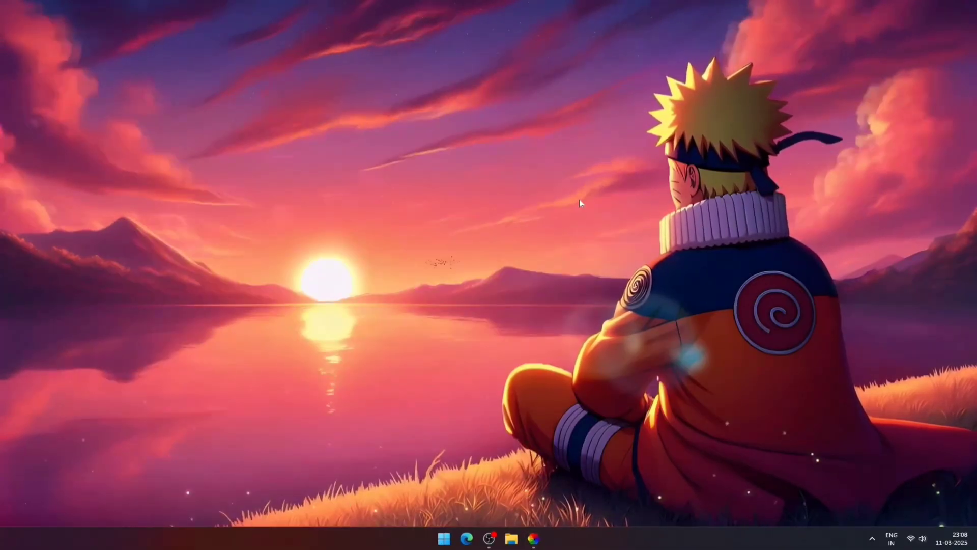
Search for 'windhawk' in Edge and open the windhawk.net website
left_click(466, 538)
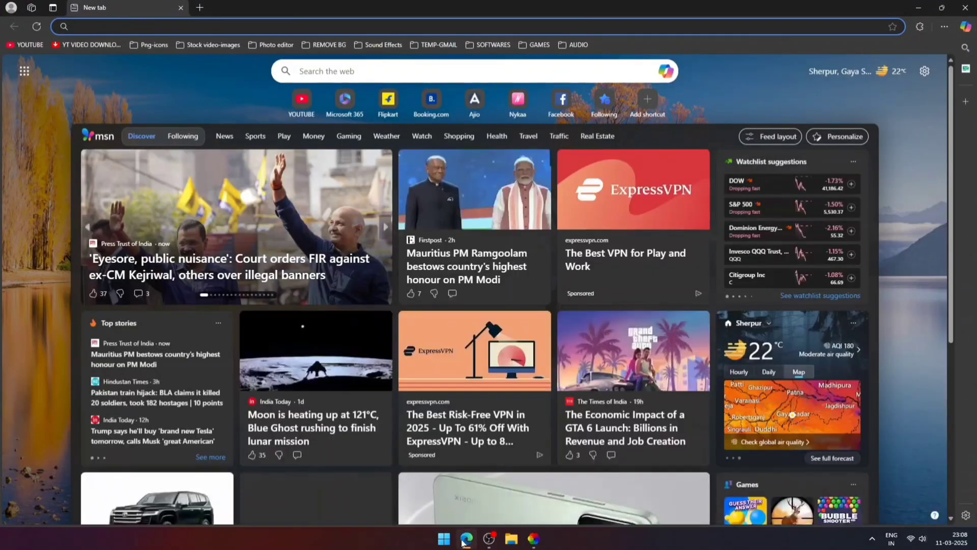
type("windhawk")
key("Return")
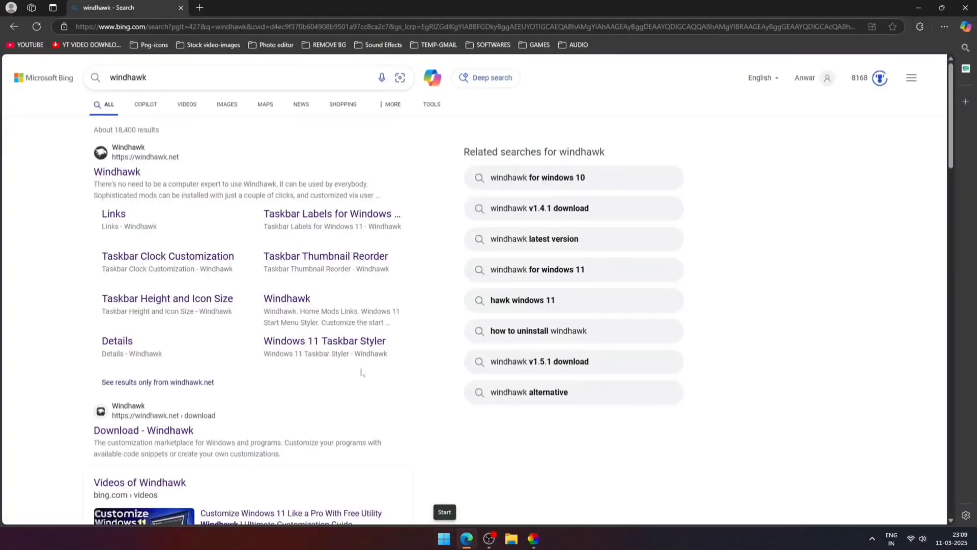
left_click(120, 175)
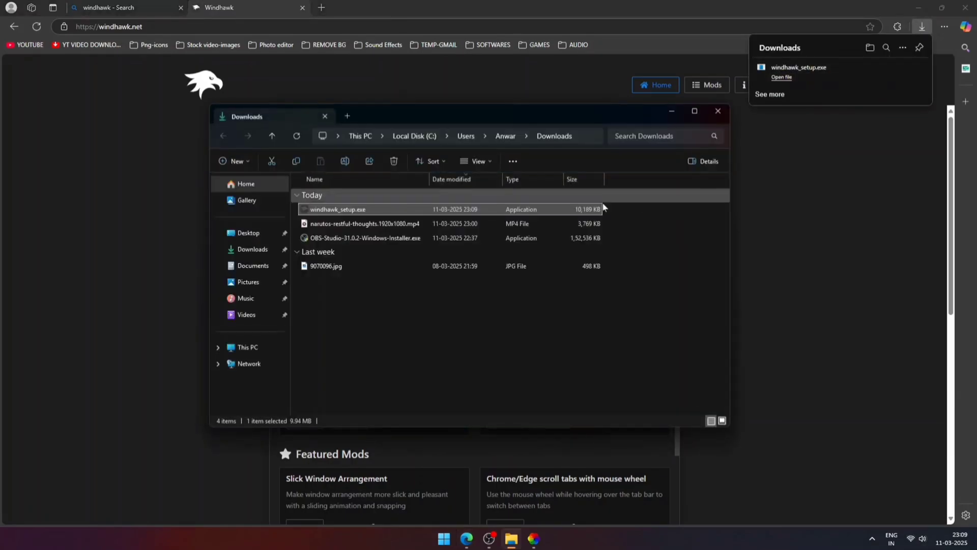
Run the downloaded windhawk_setup.exe with default options through to Finish
right_click(444, 210)
left_click(469, 279)
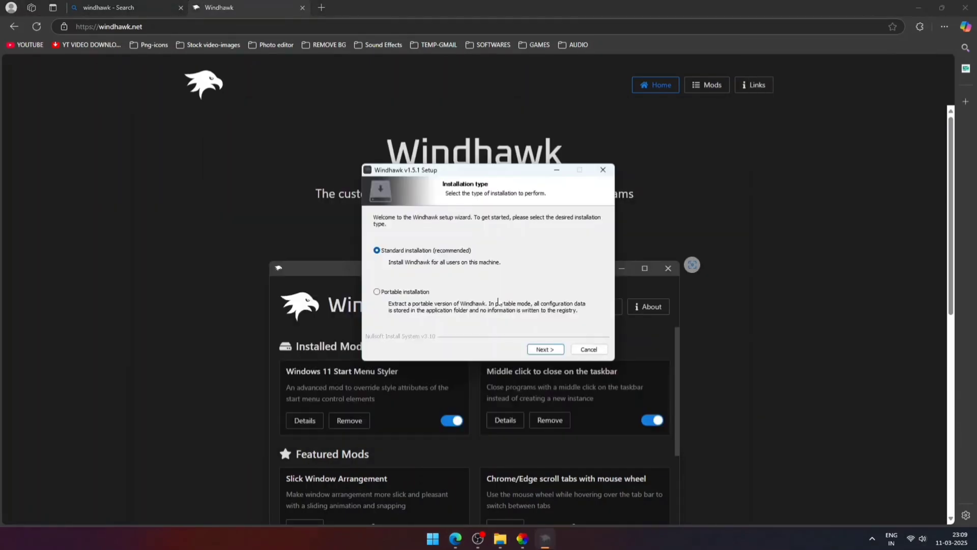
left_click(551, 350)
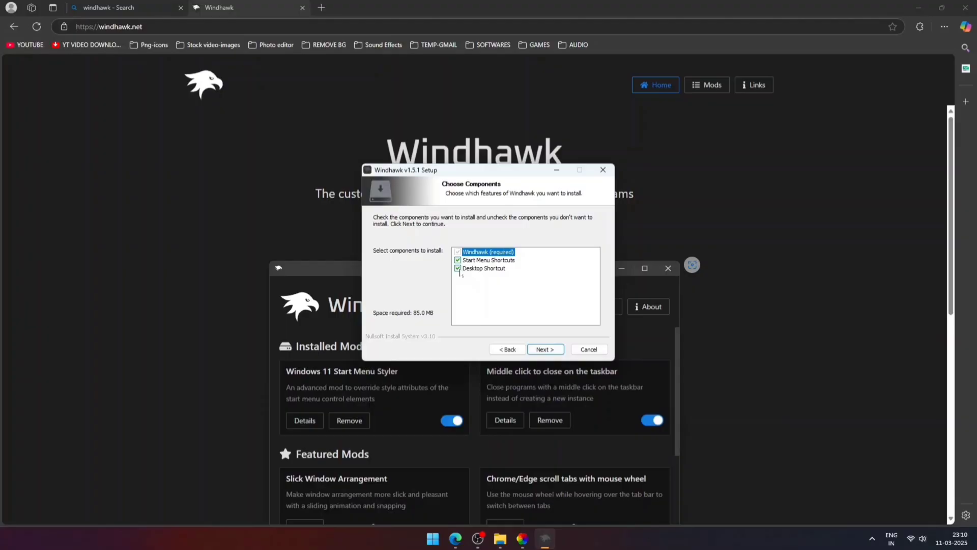
left_click(548, 352)
left_click(549, 351)
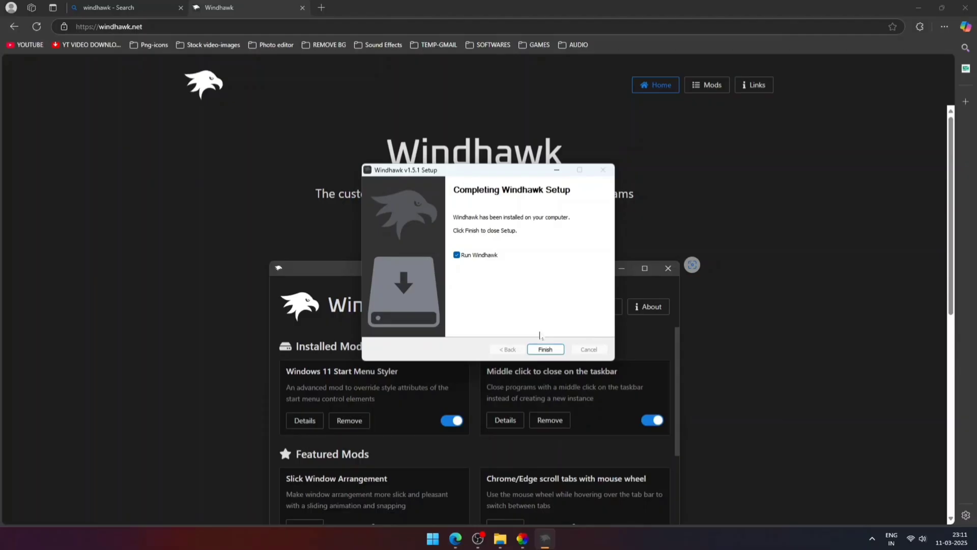
left_click(539, 351)
Install the Windows 11 Taskbar Styler mod from the Windhawk catalogue
left_click(966, 9)
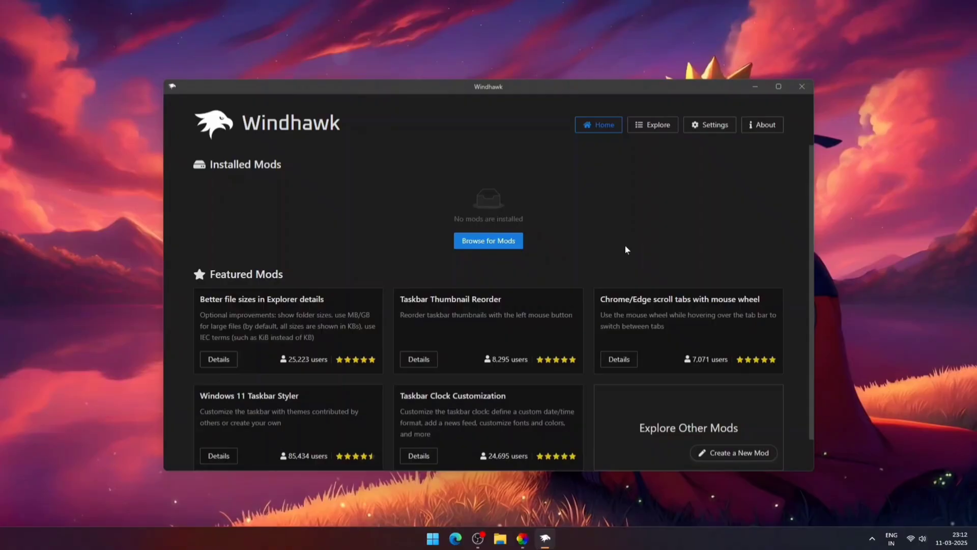
left_click(642, 128)
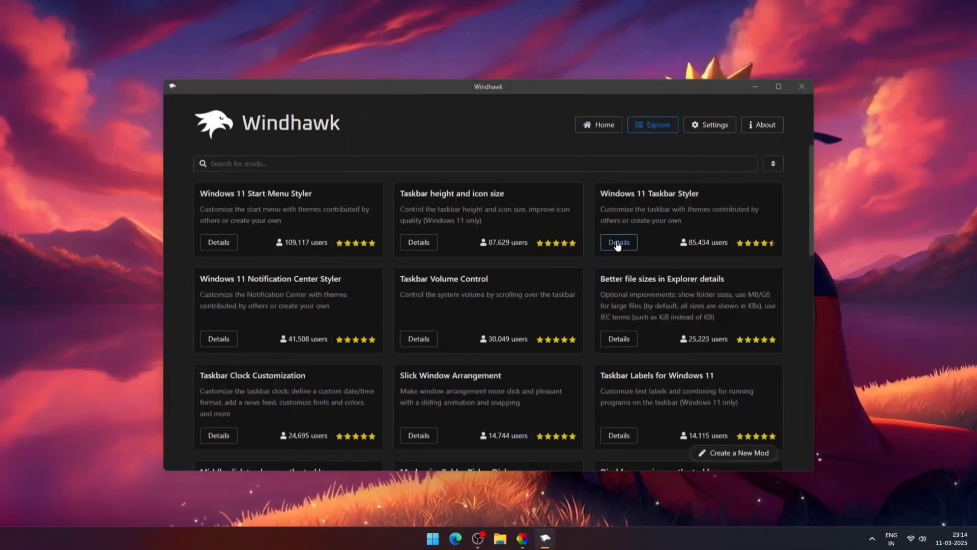
left_click(616, 243)
left_click(242, 210)
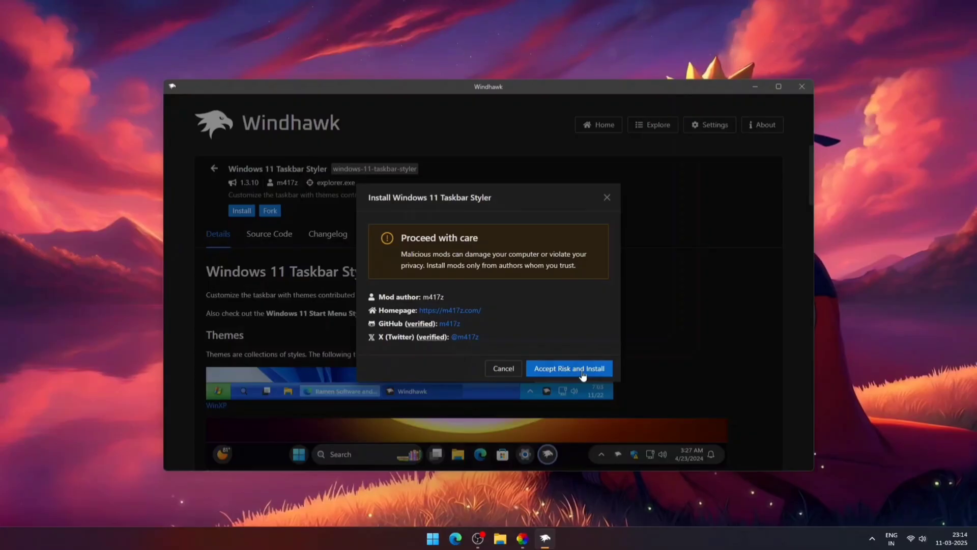
left_click(583, 375)
left_click(604, 126)
Install the Windows 11 Start Menu Styler mod and return to the Home page
left_click(653, 125)
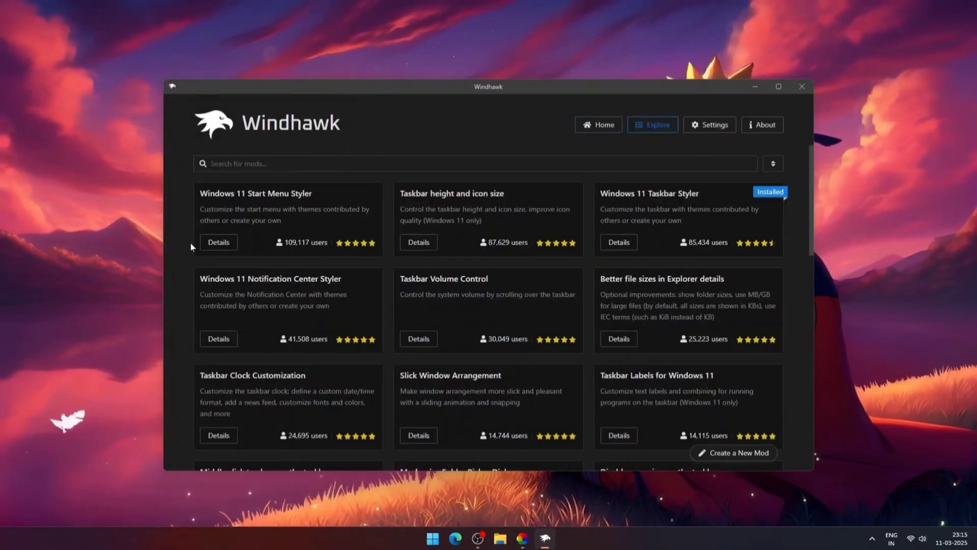
left_click(219, 242)
left_click(241, 210)
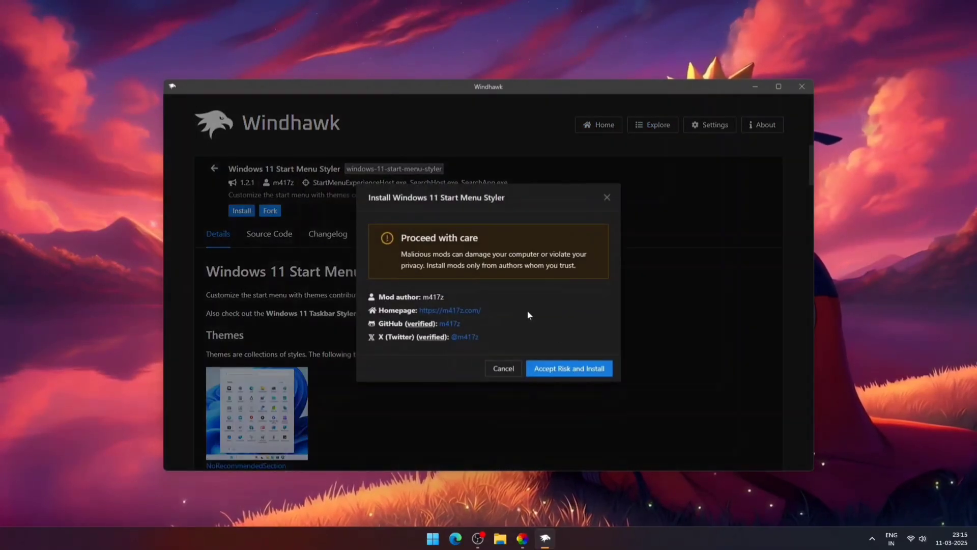
left_click(586, 369)
left_click(603, 127)
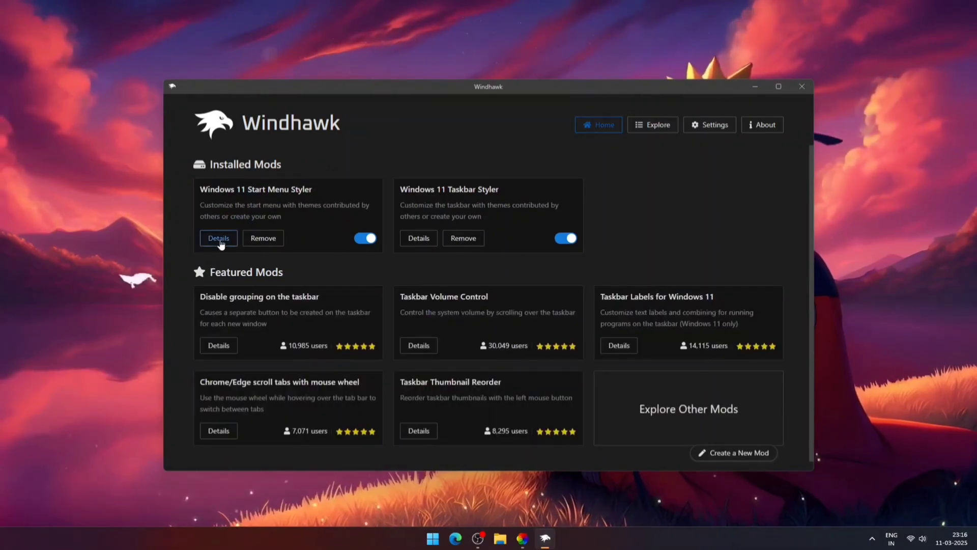
In Start Menu Styler settings, try NoRecommendedSection and SideBySideMinimal, then pick RosePine
left_click(219, 240)
left_click(273, 255)
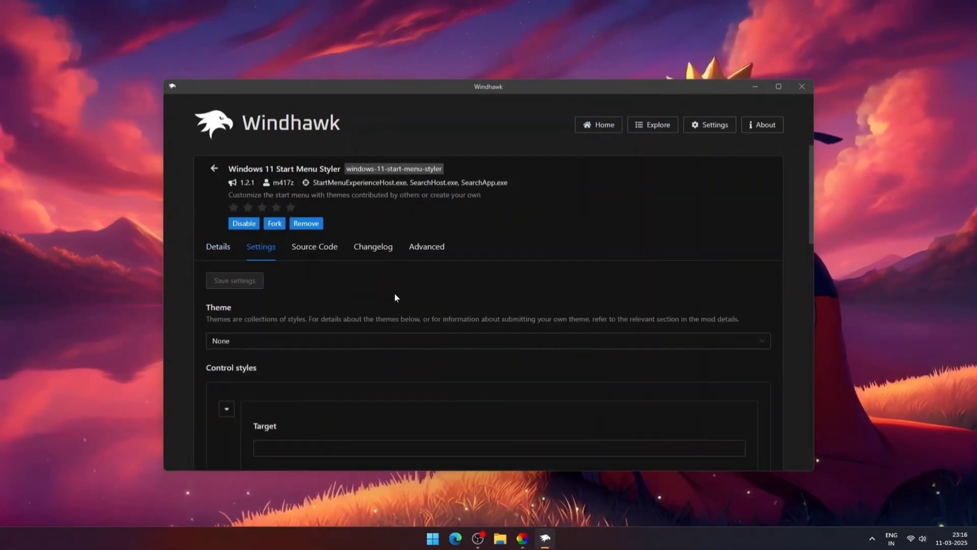
left_click(448, 345)
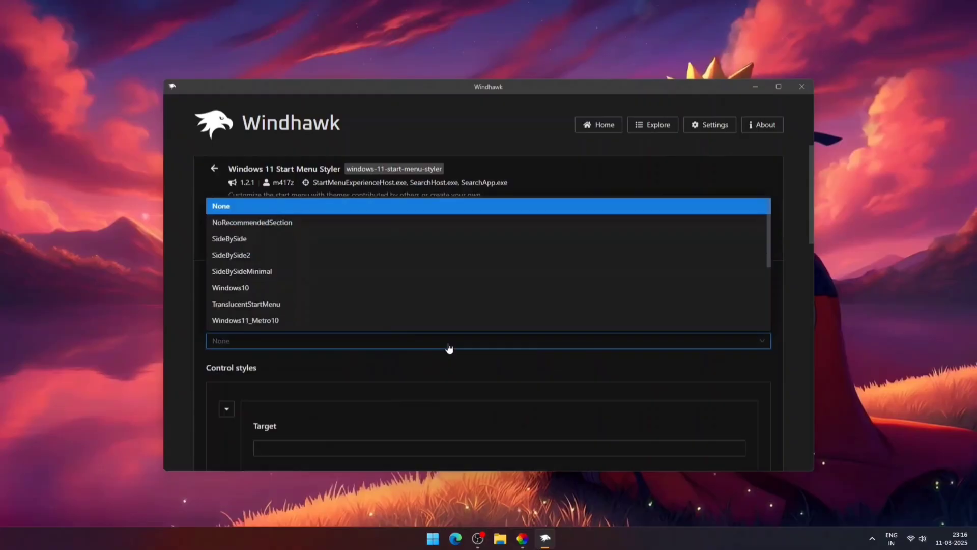
left_click(256, 224)
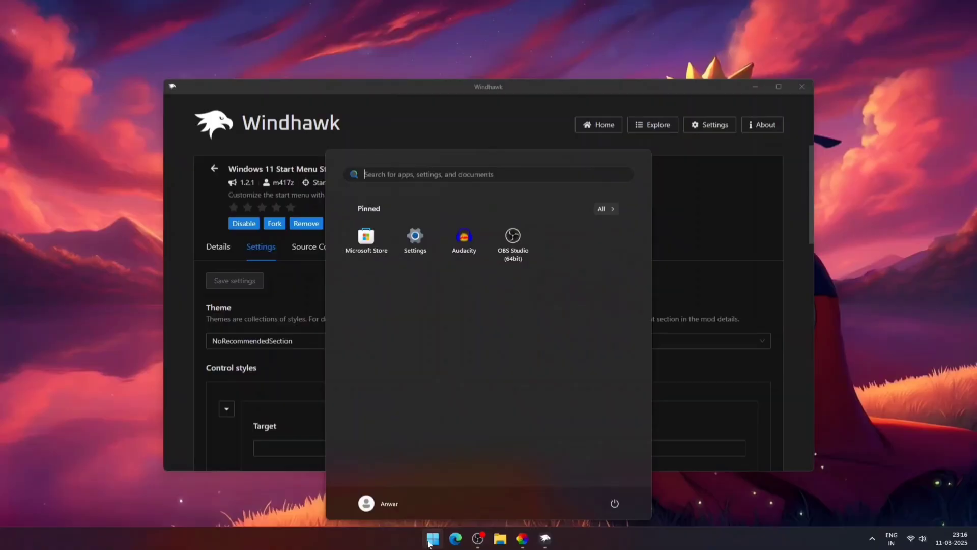
left_click(293, 341)
left_click(292, 278)
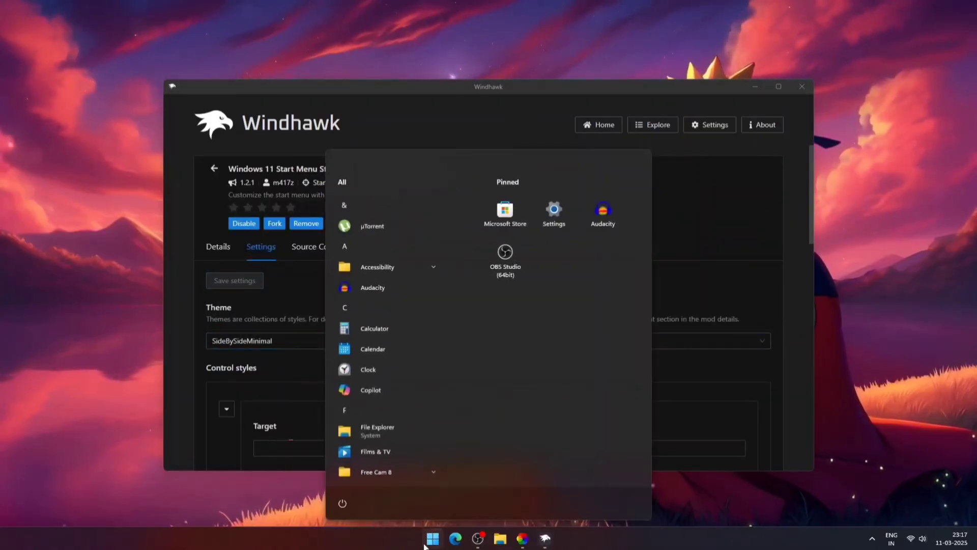
left_click(292, 340)
left_click(277, 242)
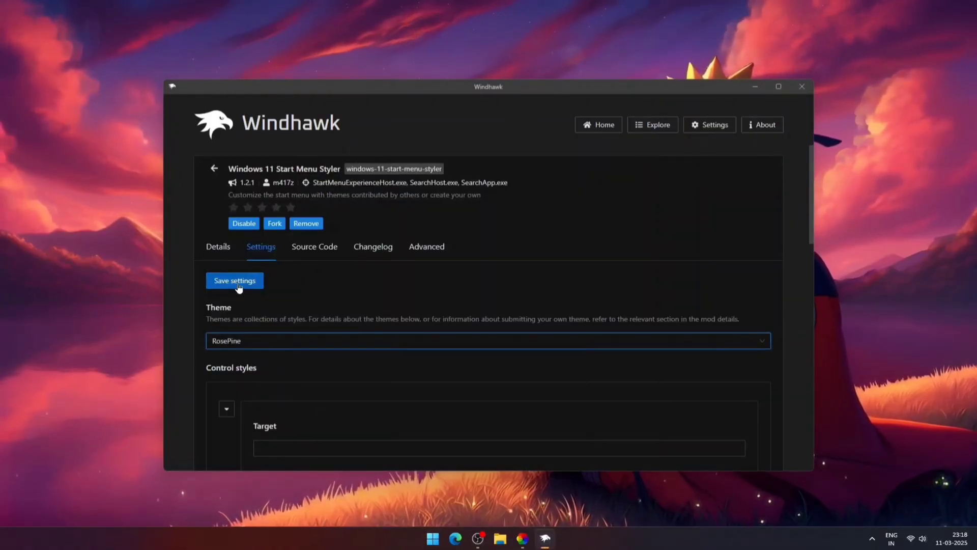
Preview the RosePine Start menu over the desktop wallpaper
left_click(425, 538)
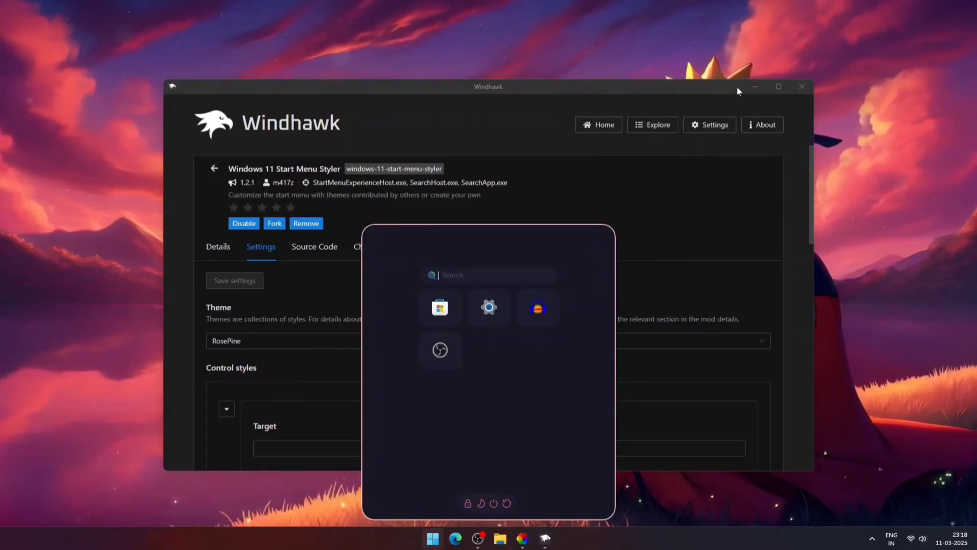
left_click(753, 87)
key("super")
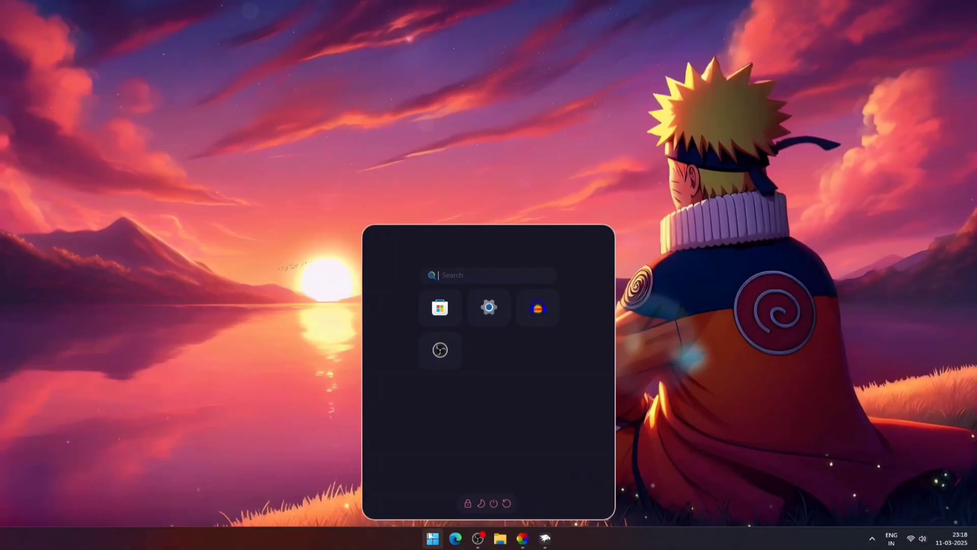
key("super")
Open Taskbar Styler settings and apply the DockLike taskbar theme
left_click(545, 538)
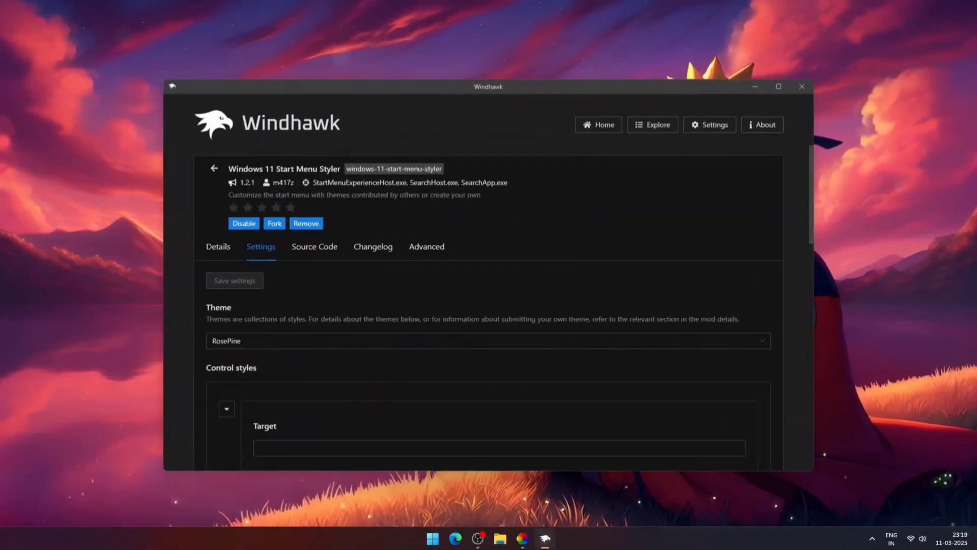
left_click(598, 125)
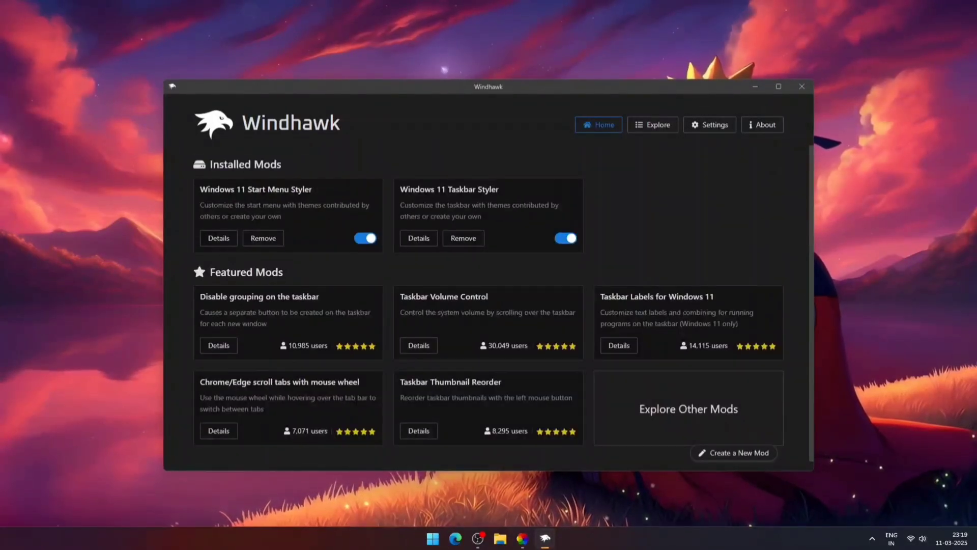
left_click(418, 237)
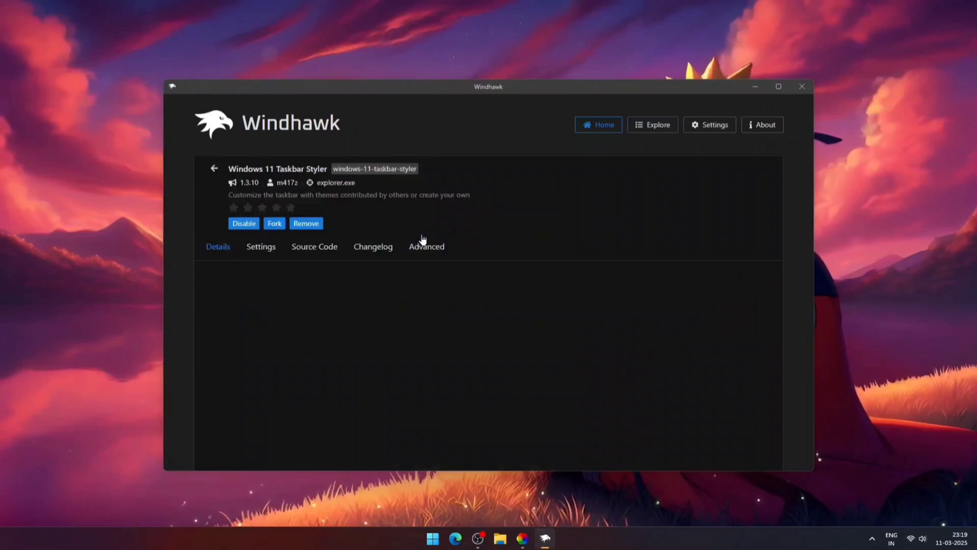
left_click(260, 246)
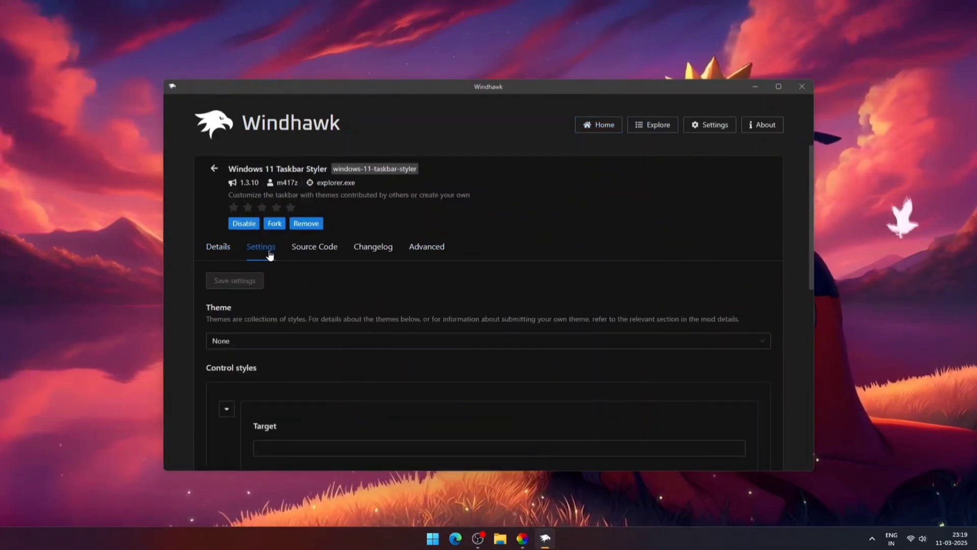
left_click(263, 349)
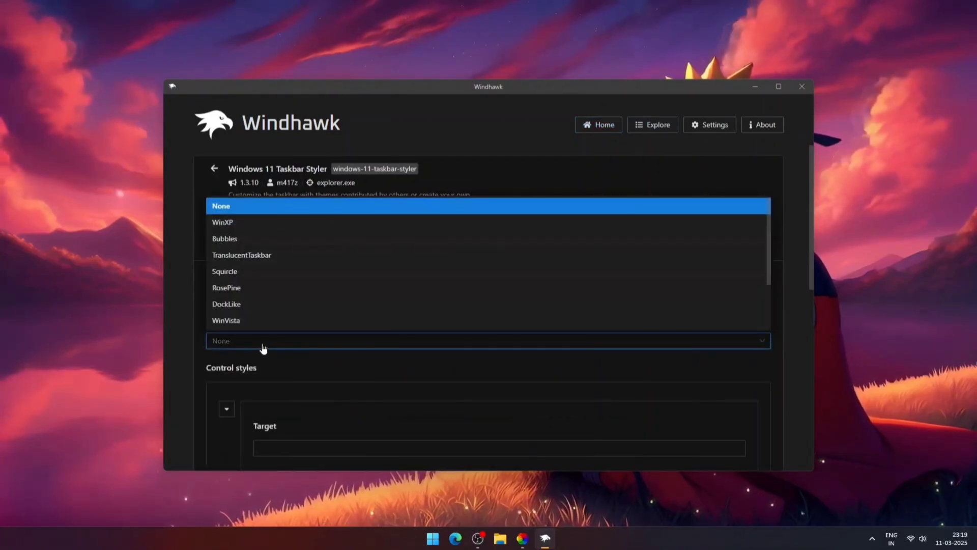
left_click(266, 305)
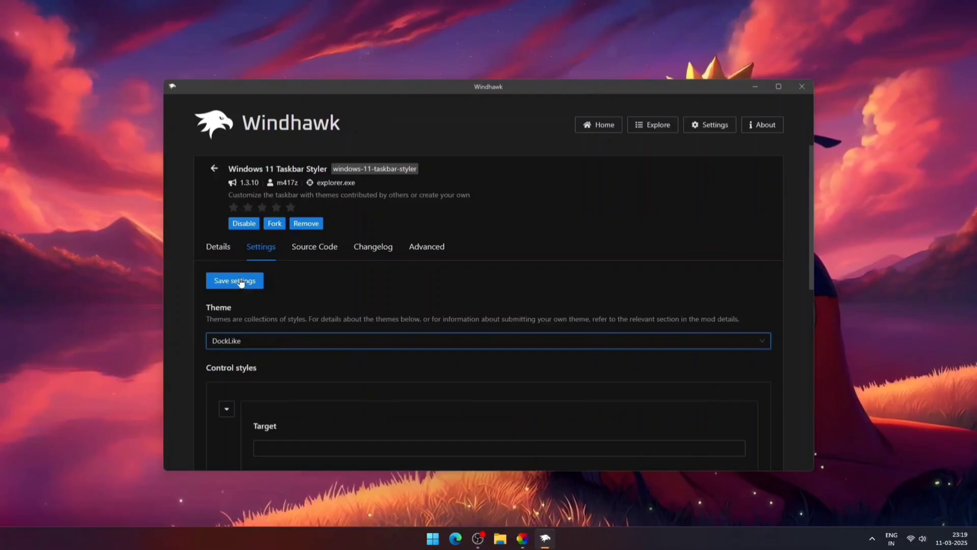
left_click(240, 280)
Try RosePine, then apply the Bubbles taskbar theme and close Windhawk
left_click(397, 341)
left_click(313, 327)
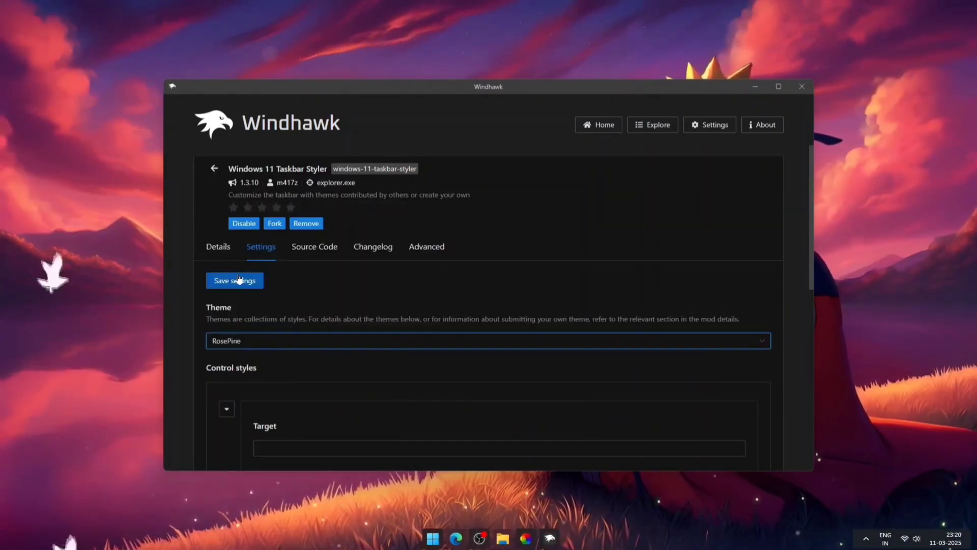
left_click(305, 341)
left_click(271, 238)
left_click(257, 280)
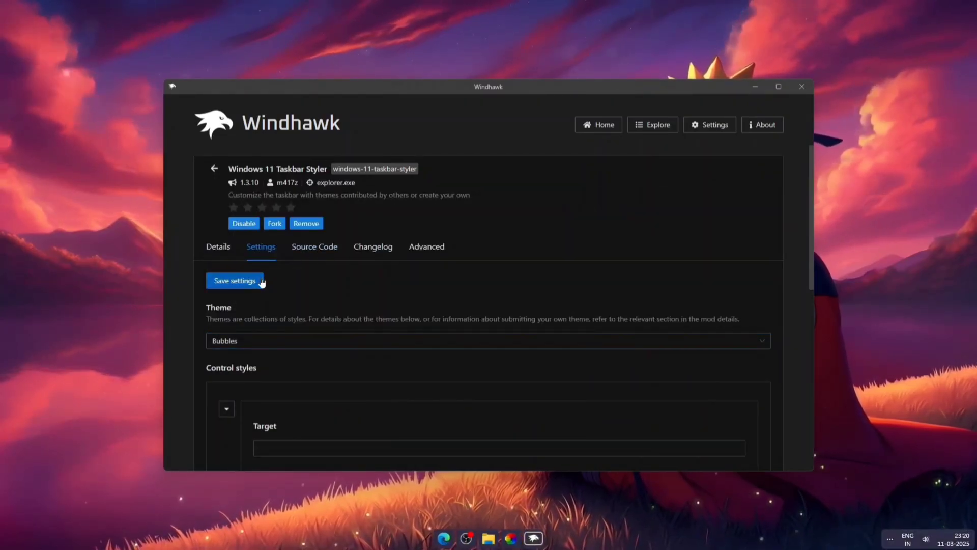
left_click(802, 87)
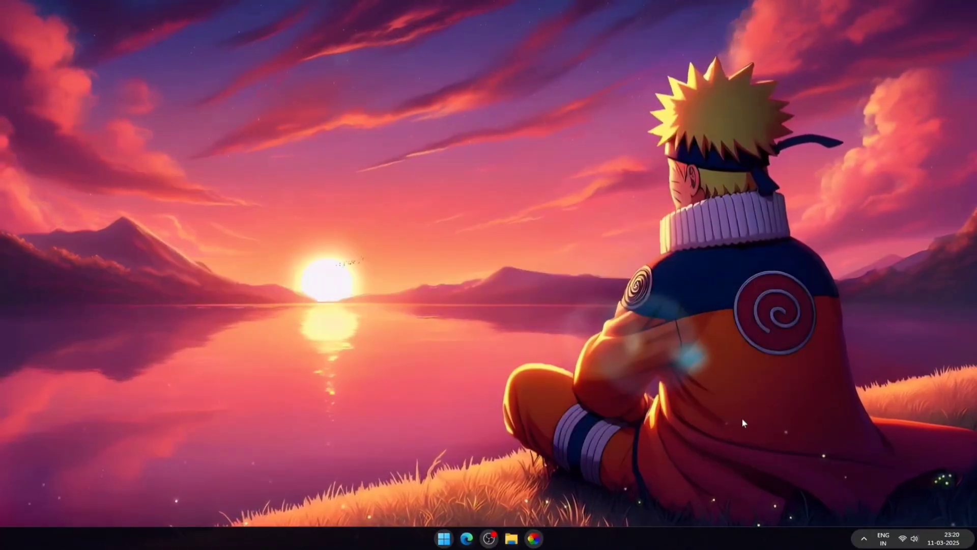
Install Smart Widgets - Customizable Widgets from Microsoft Store and launch it
left_click(443, 538)
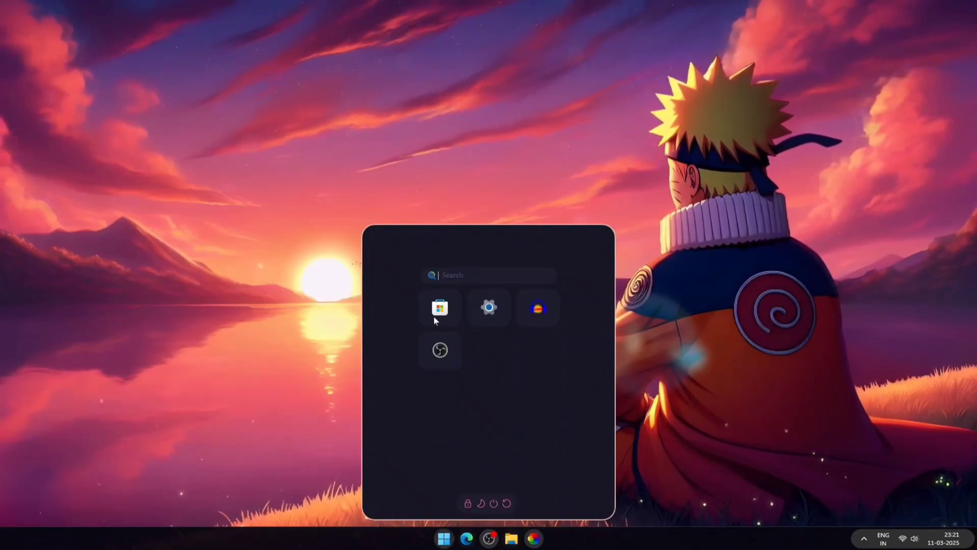
left_click(434, 317)
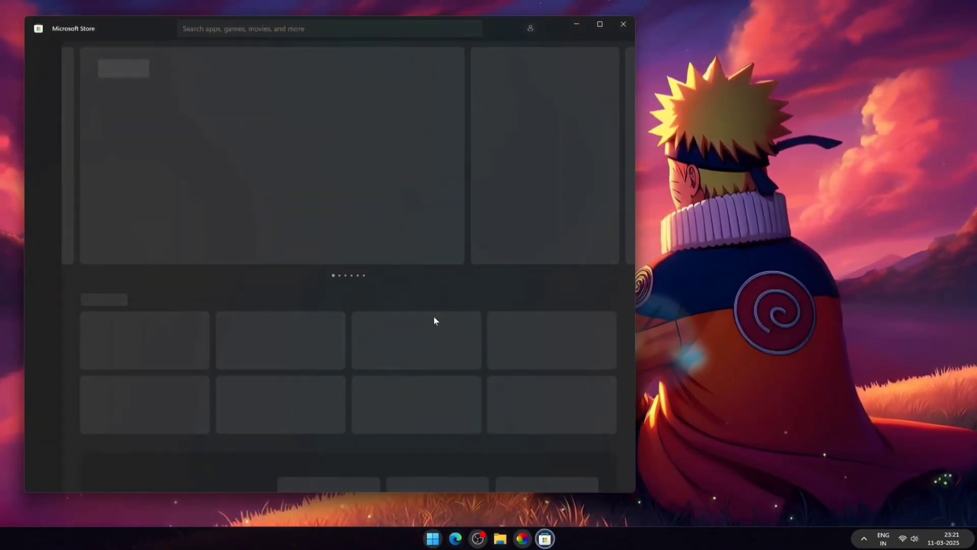
type("smart wi")
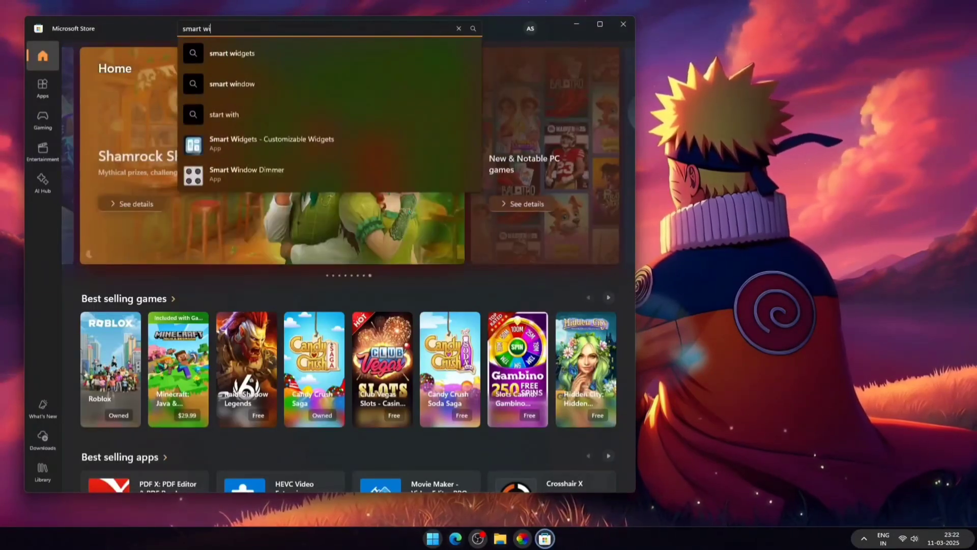
left_click(266, 144)
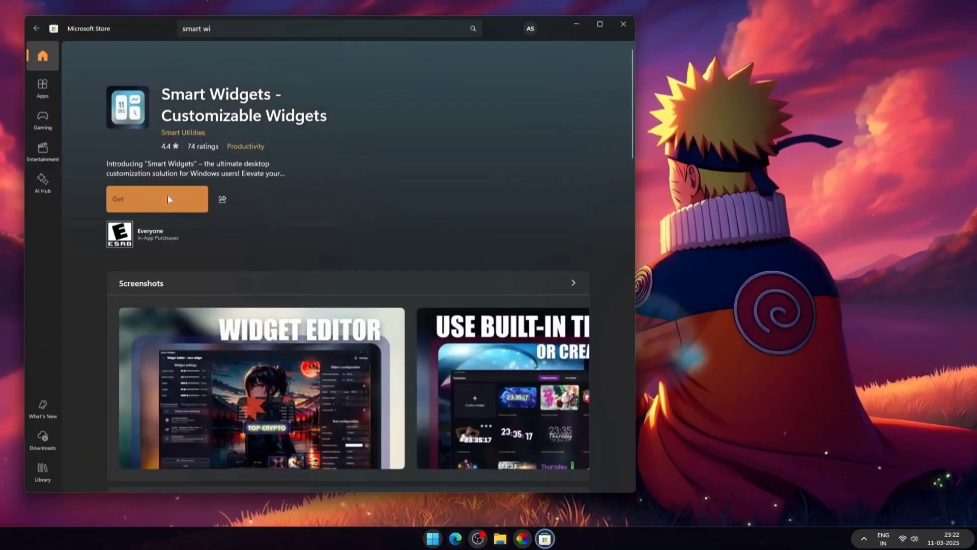
left_click(167, 196)
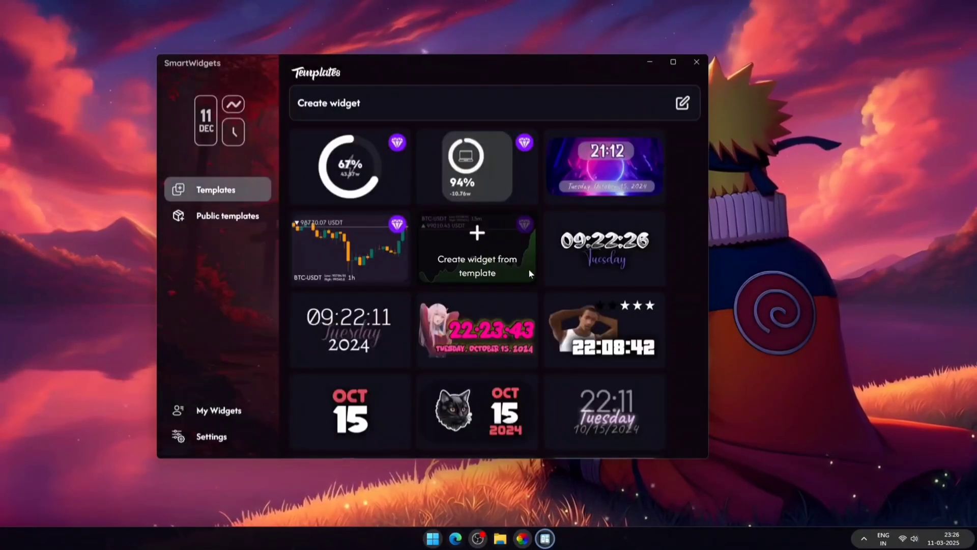
scroll(529, 269, "down", 3)
scroll(605, 338, "down", 2)
scroll(606, 338, "down", 2)
scroll(603, 339, "down", 2)
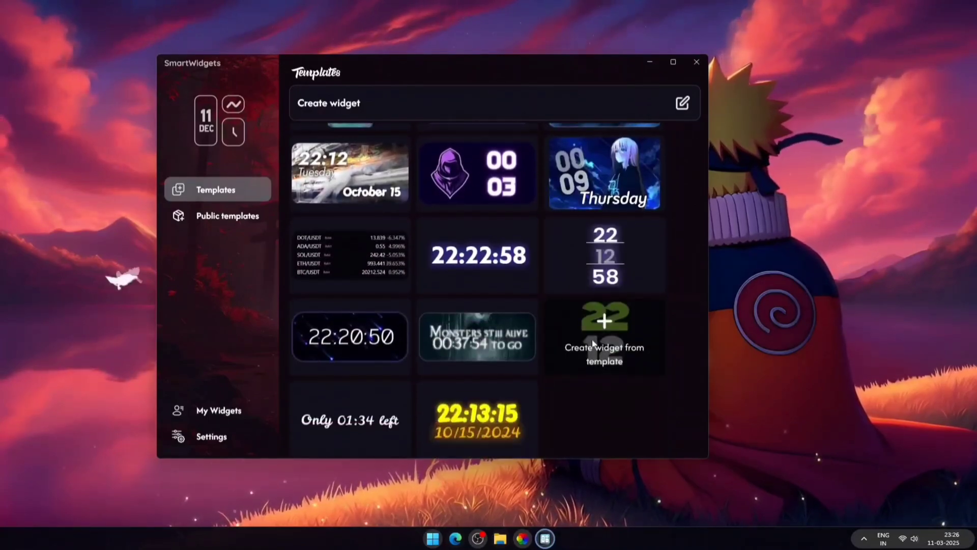
scroll(600, 341, "up", 3)
scroll(597, 342, "down", 3)
scroll(597, 346, "down", 1)
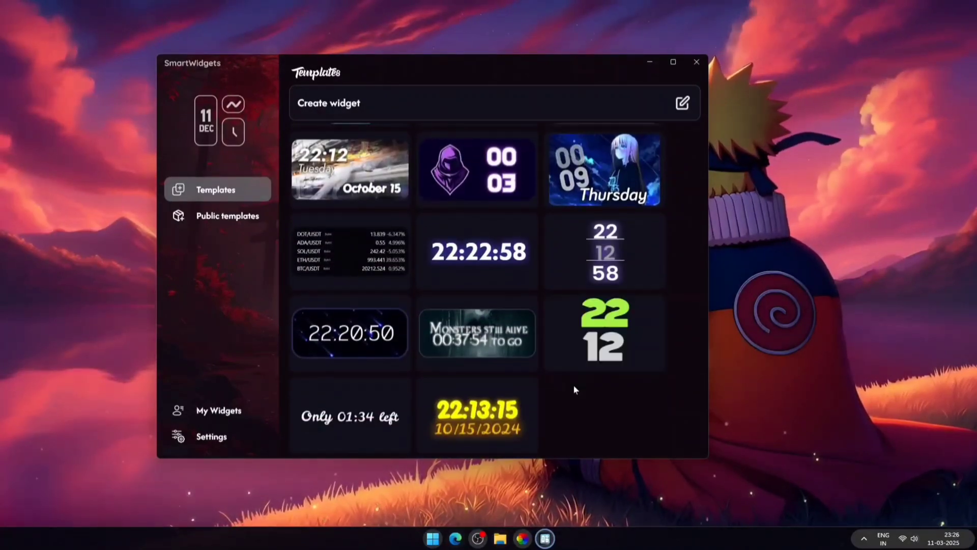
Build a widget from the yellow clock template, adjust the date colour, and save it as 'Simple yellow clock'
left_click(470, 426)
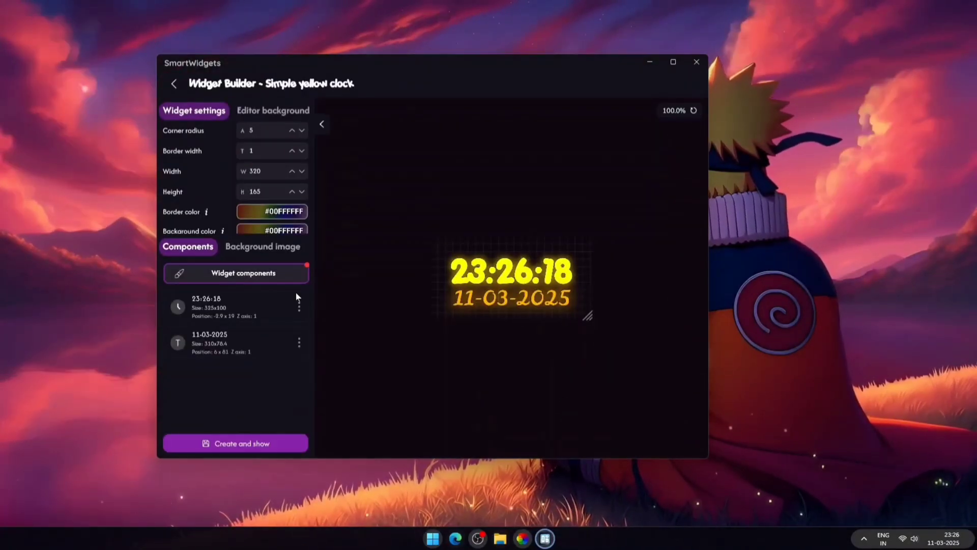
scroll(229, 168, "down", 1)
left_click(272, 204)
left_click(259, 292)
left_click(263, 247)
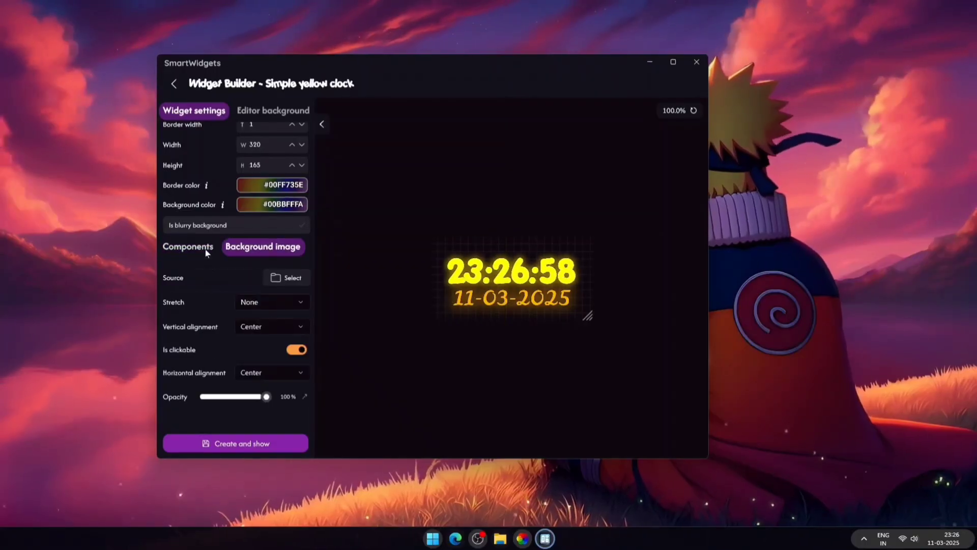
left_click(188, 245)
left_click(210, 341)
left_click(670, 334)
left_click(240, 445)
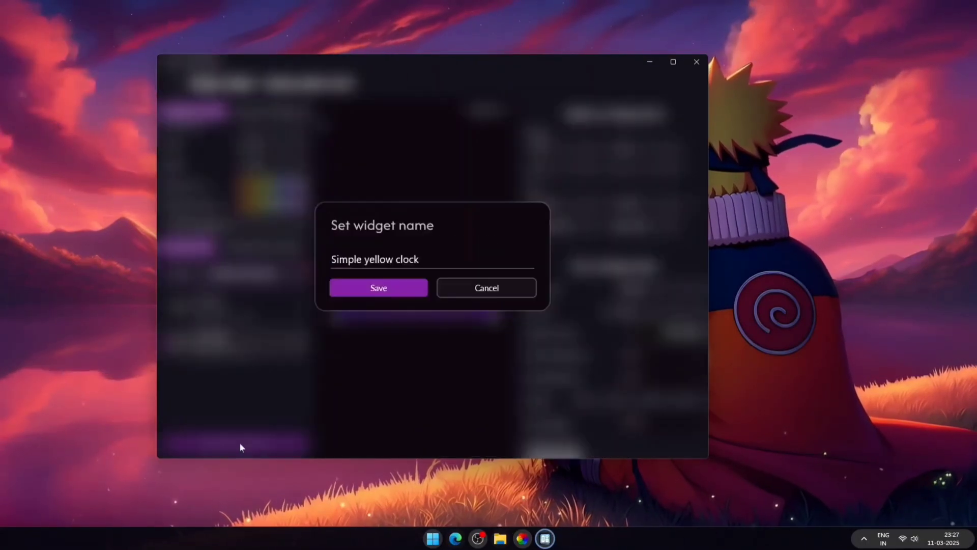
left_click(378, 289)
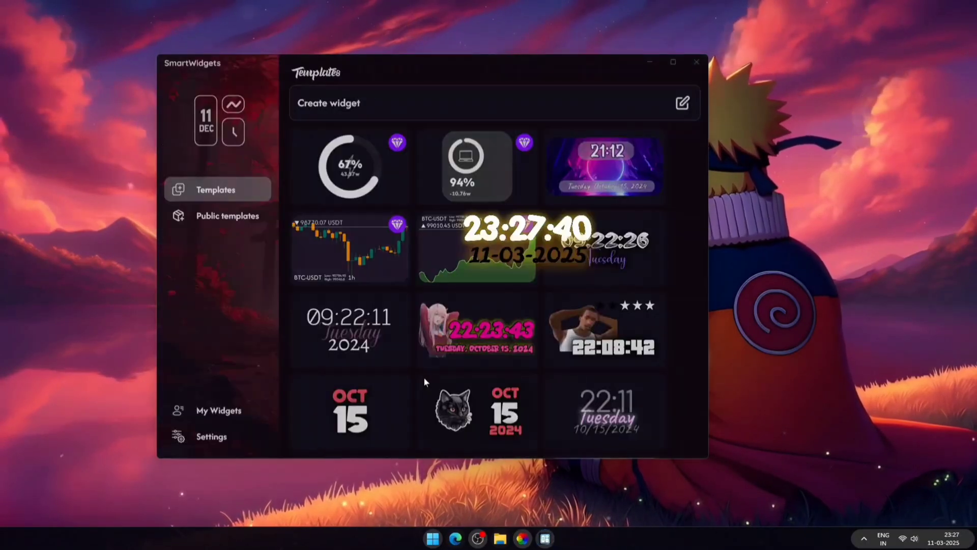
Drag the yellow clock to the top-left corner and keep it below other windows via Quick settings
left_click(647, 62)
mouse_move(527, 227)
left_mouse_down()
mouse_move(151, 84)
mouse_move(89, 48)
left_mouse_up()
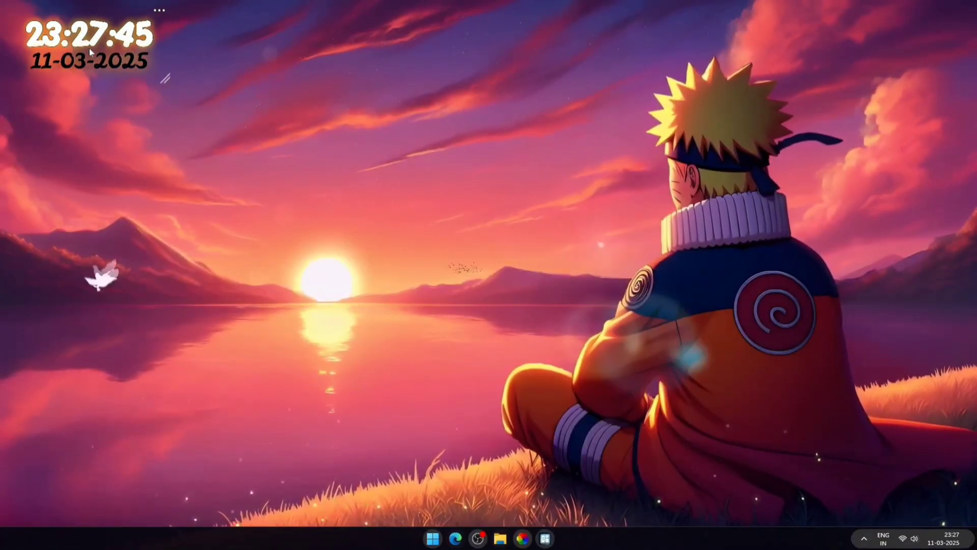
right_click(69, 26)
mouse_move(112, 102)
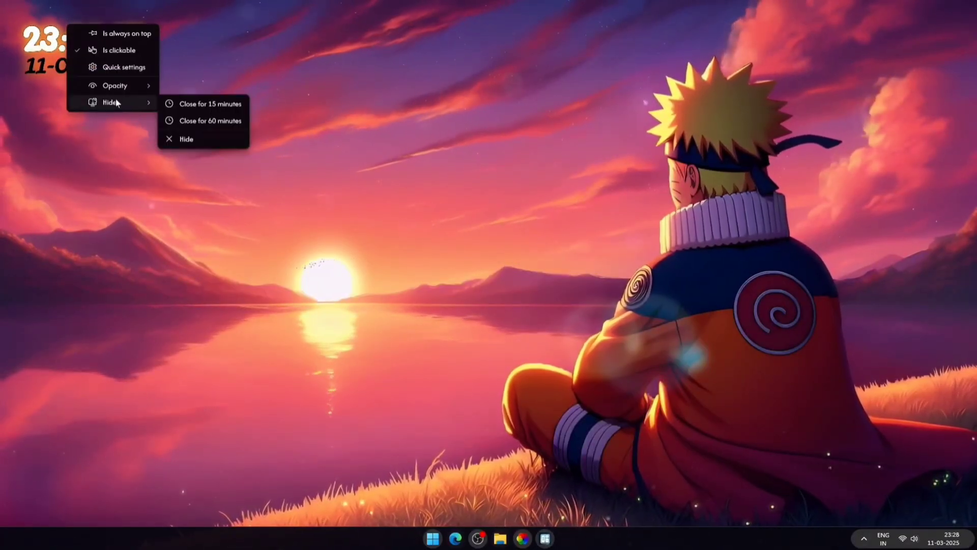
left_click(127, 66)
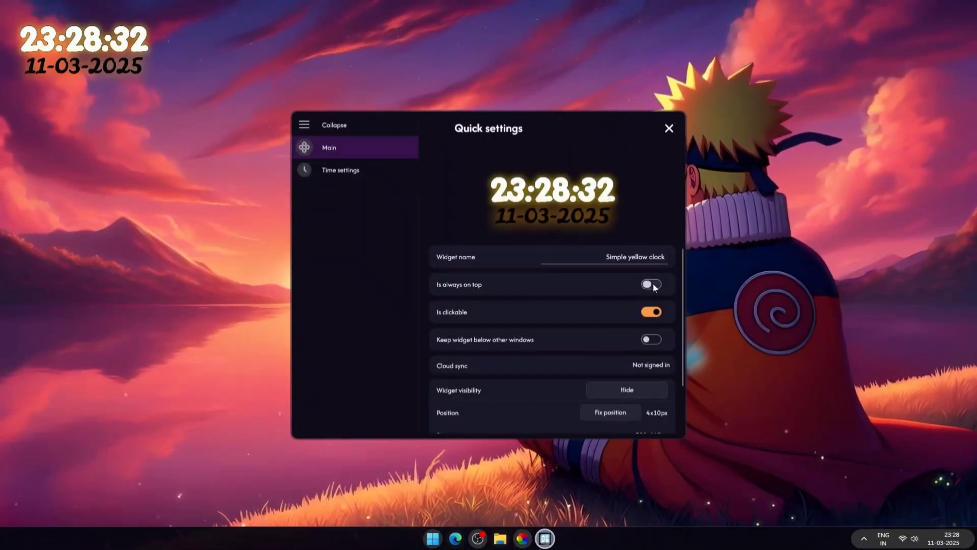
left_click(650, 340)
scroll(652, 367, "down", 2)
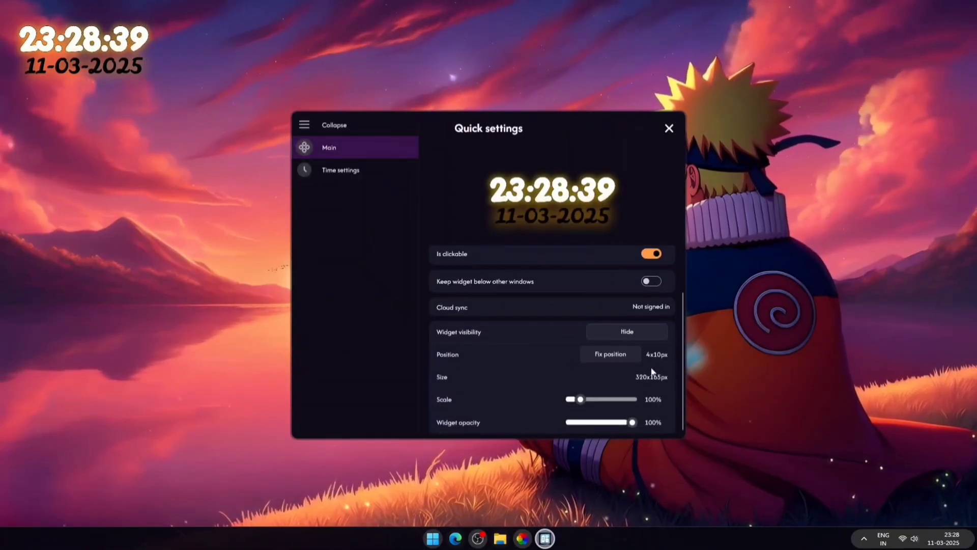
mouse_move(633, 422)
left_mouse_down()
mouse_move(603, 426)
mouse_move(579, 399)
left_mouse_up()
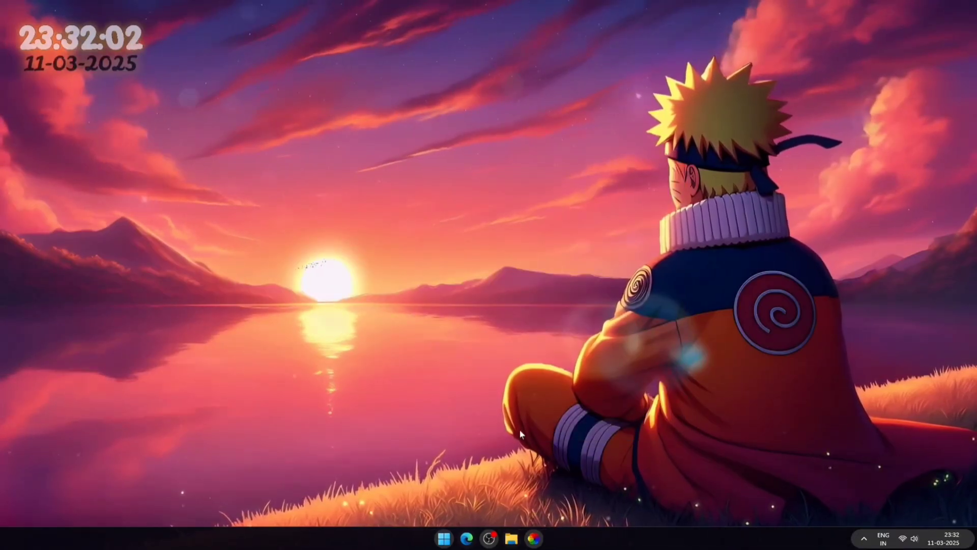
Switch the mouse pointer to the custom style tinted gold, then close Settings
left_click(447, 539)
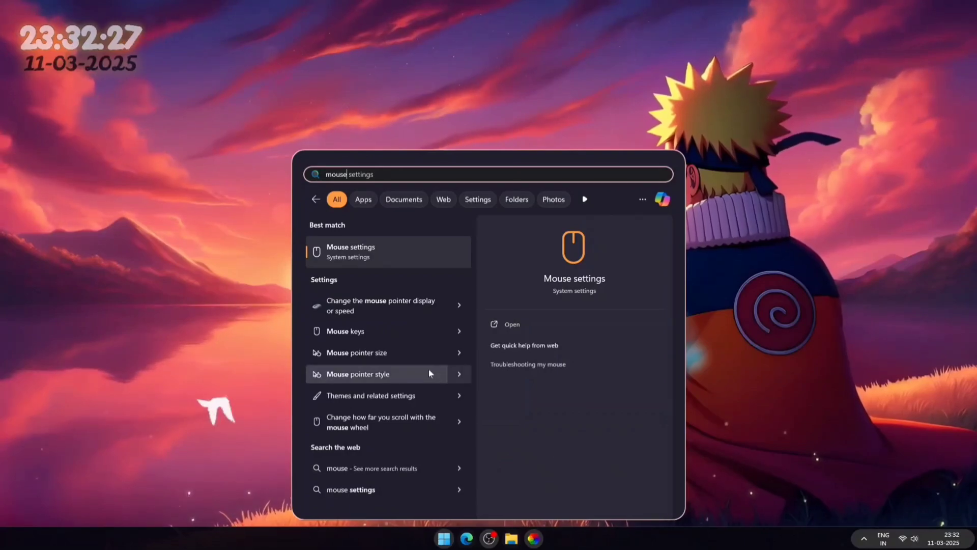
left_click(421, 373)
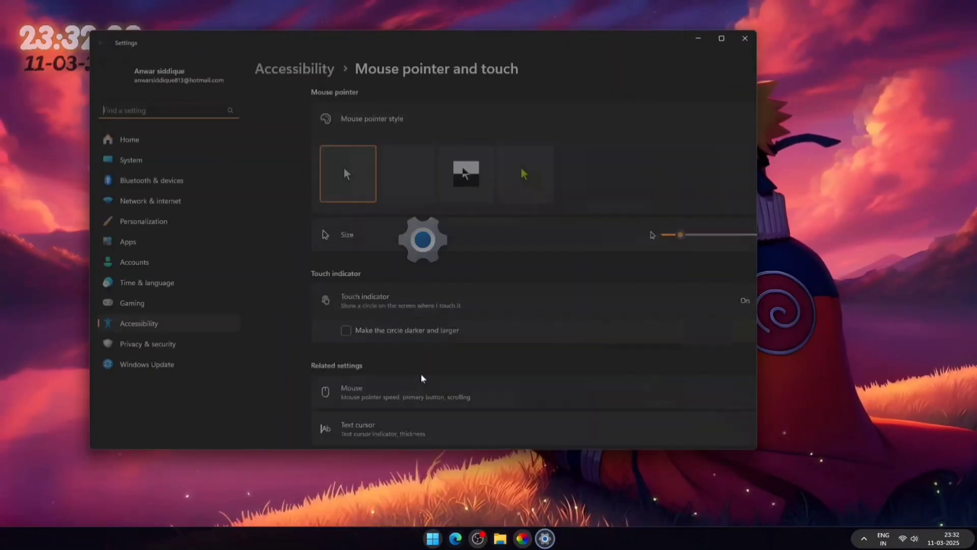
left_click(468, 172)
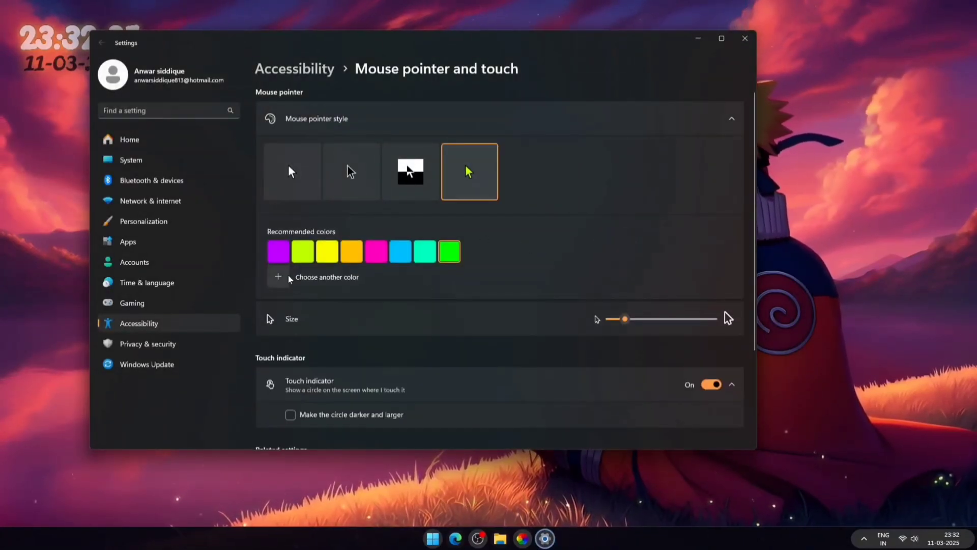
left_click(306, 277)
left_click(450, 283)
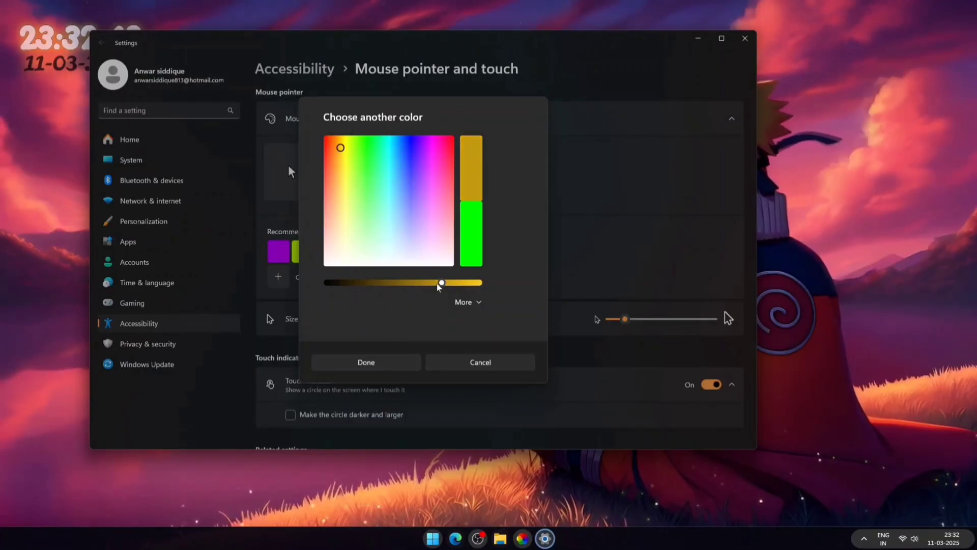
left_click_drag(450, 284, 467, 283)
left_click(404, 361)
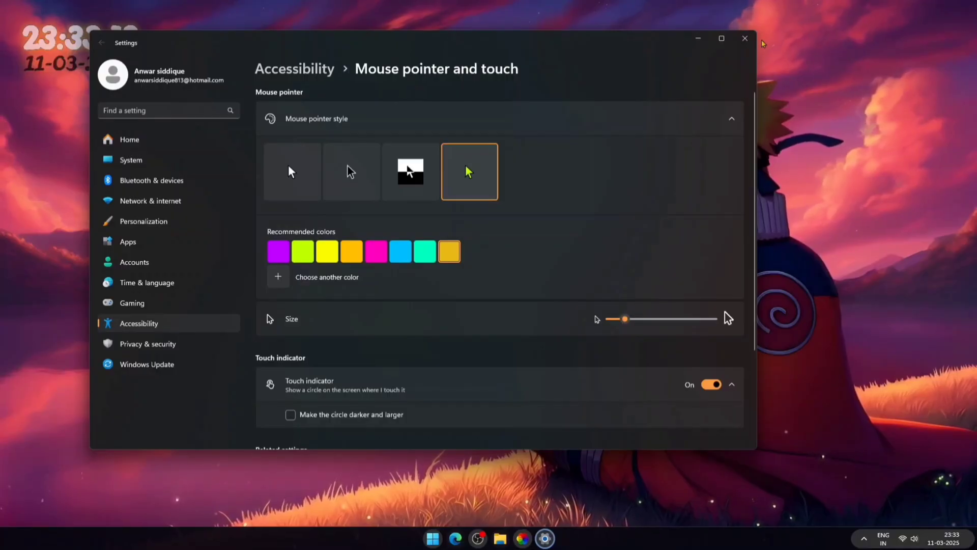
left_click(741, 41)
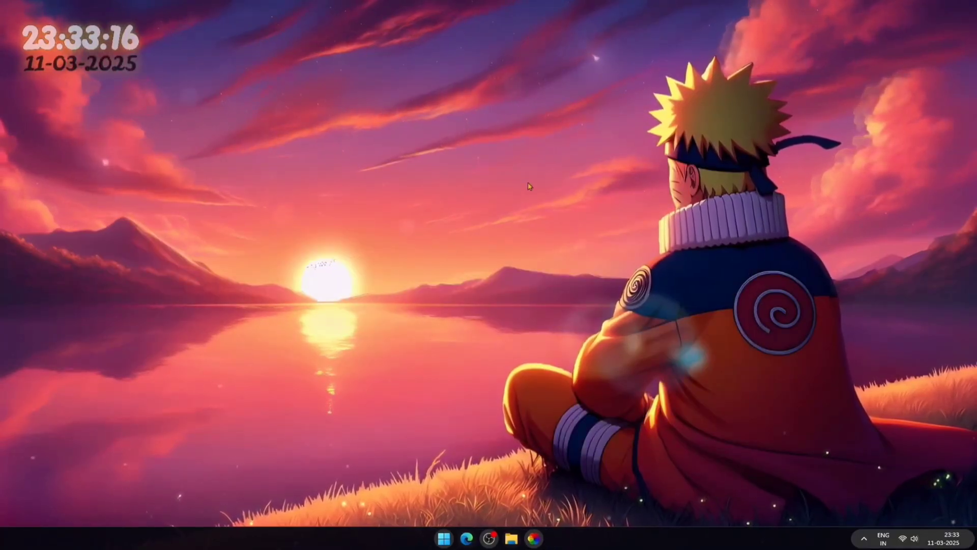
Download the Files Insider Preview installer from files.community in Edge and open it
left_click(466, 537)
type("files commun")
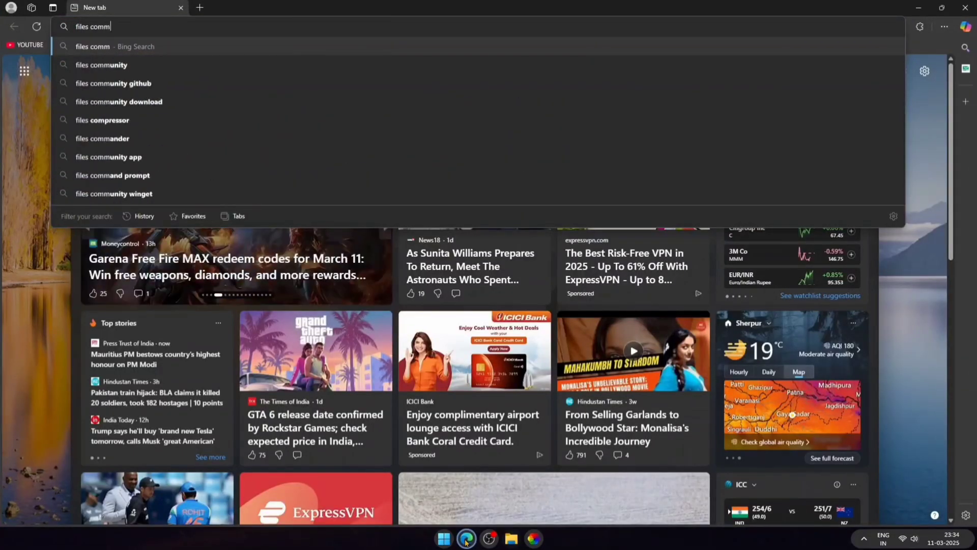
type("ity")
key("Return")
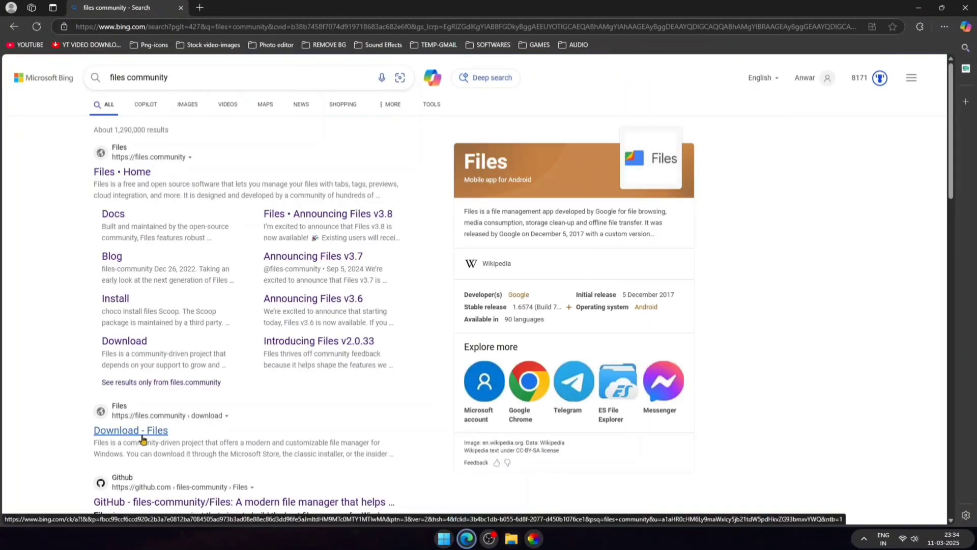
left_click(143, 436)
left_click(447, 387)
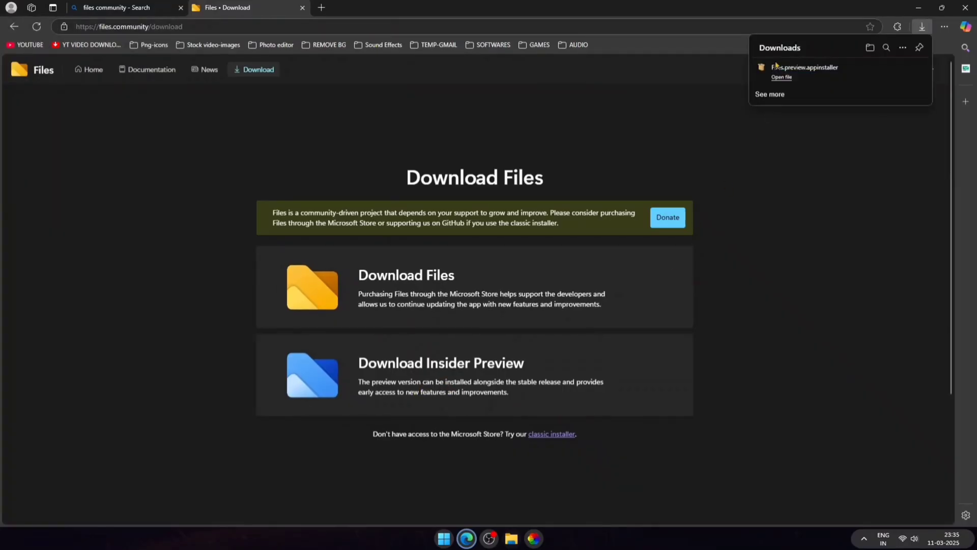
left_click(779, 77)
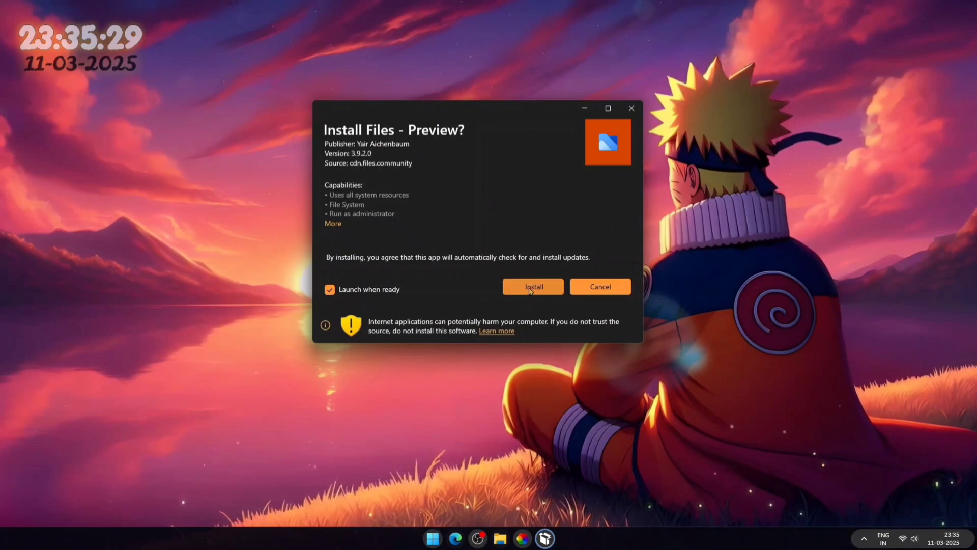
Install the Files preview and apply its Bright Orange theme, leaving the language unchanged
left_click(532, 288)
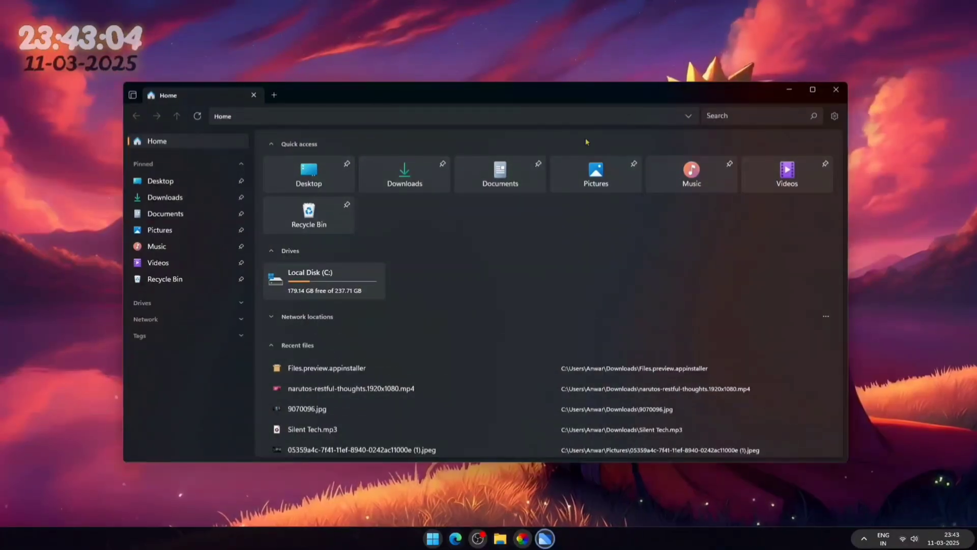
left_click(833, 116)
left_click(702, 165)
key("Escape")
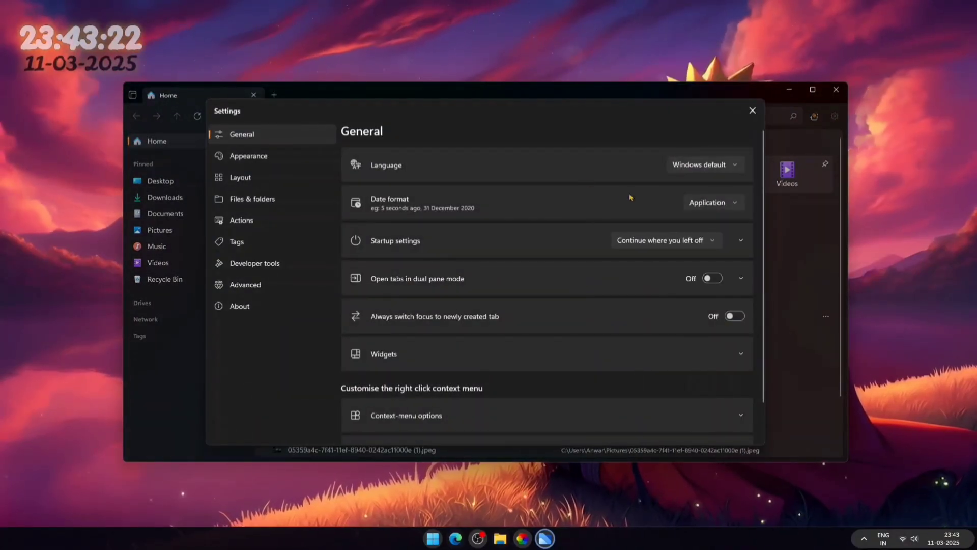
left_click(501, 241)
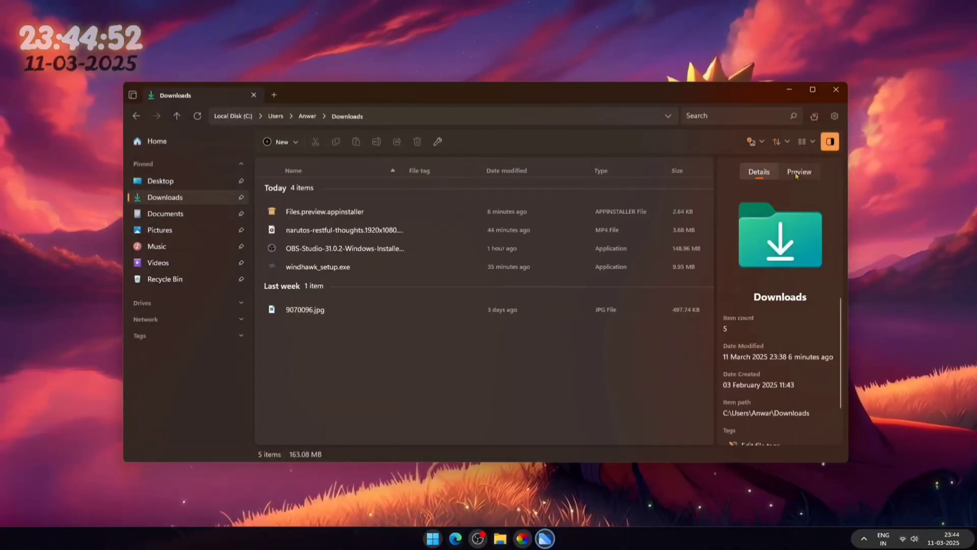
Preview a selected file in the side pane and try the Cards and Grid layouts
left_click(798, 172)
left_click(344, 230)
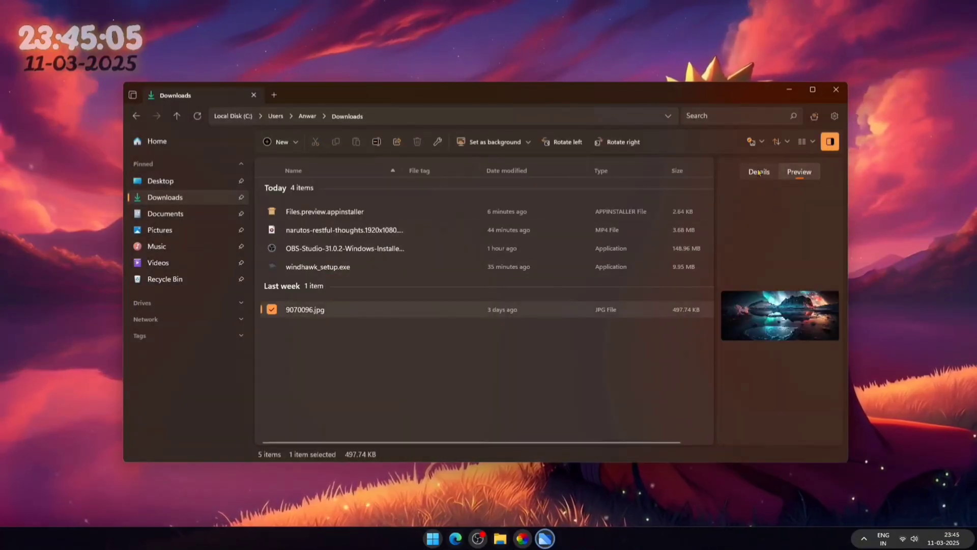
left_click(805, 195)
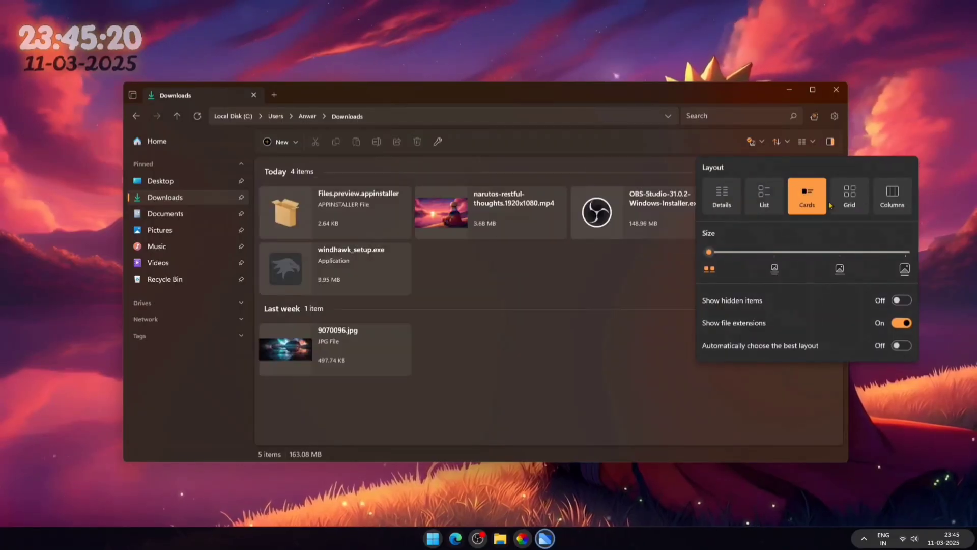
left_click(849, 195)
Close Files, pin 'Files - Preview' to the taskbar and unpin File Explorer
left_click(836, 90)
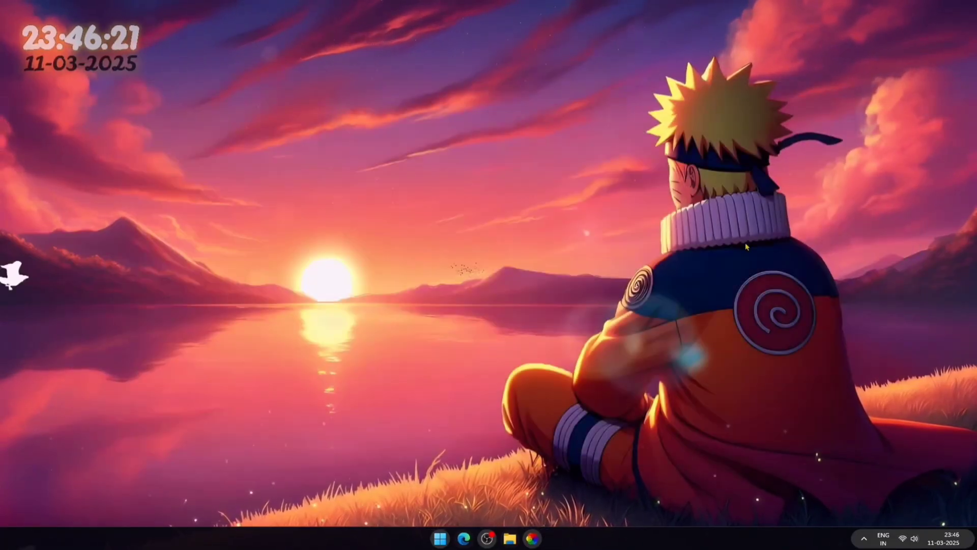
left_click(441, 537)
type("file")
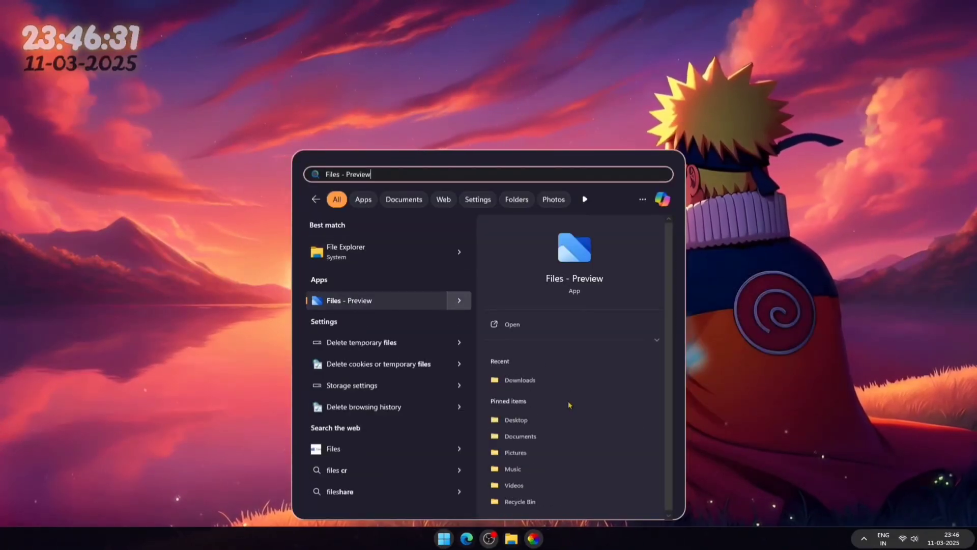
left_click(566, 328)
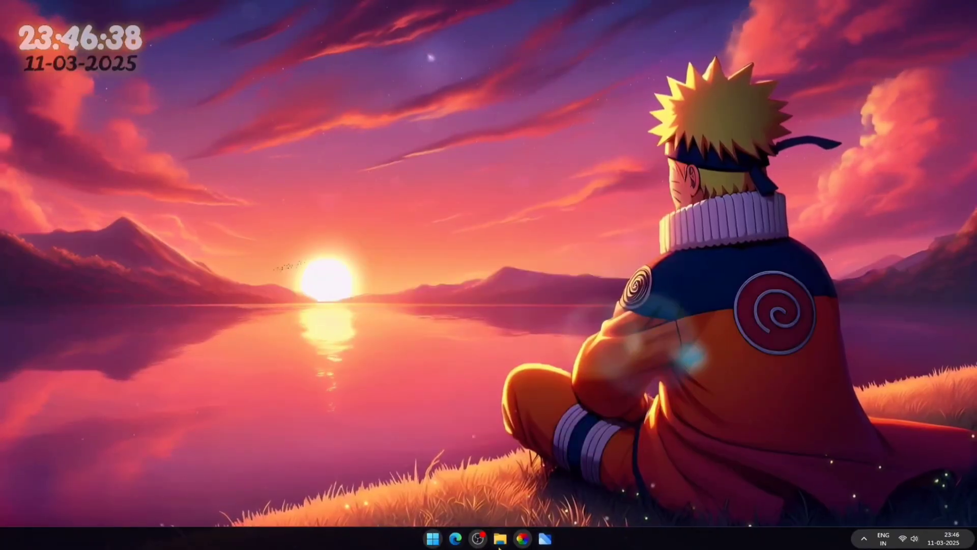
left_click(487, 510)
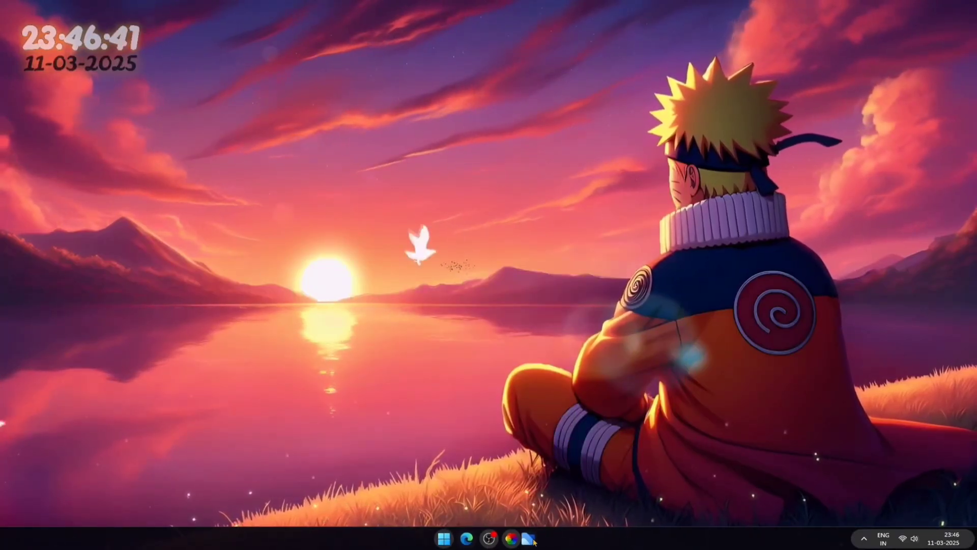